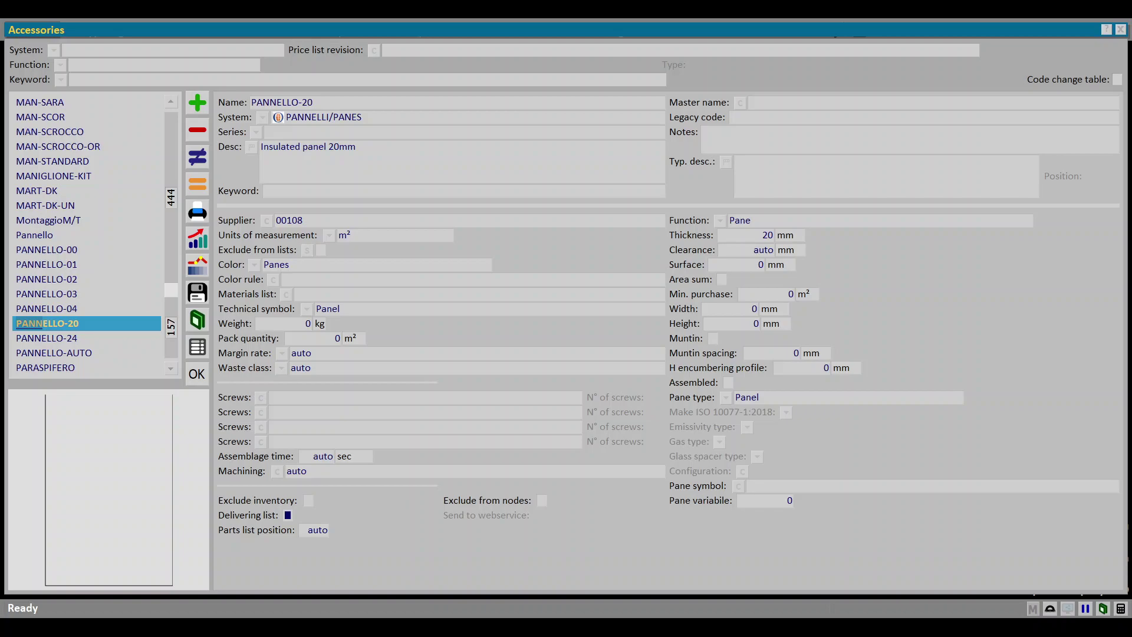
# Step: Put the PANNELLO-20 record in the Accessories archive into edit mode
pyautogui.click(198, 156)
# Step: Check PANNELLO-20's units and function fields, then bring up its 2D optimization parameters
pyautogui.click(392, 236)
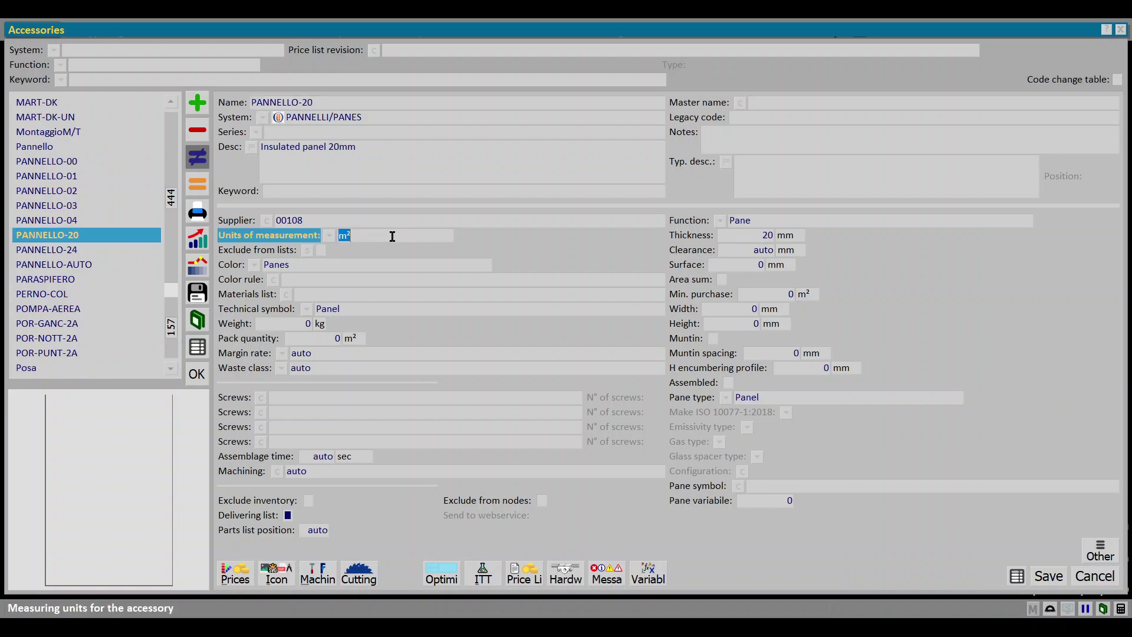
pyautogui.click(840, 222)
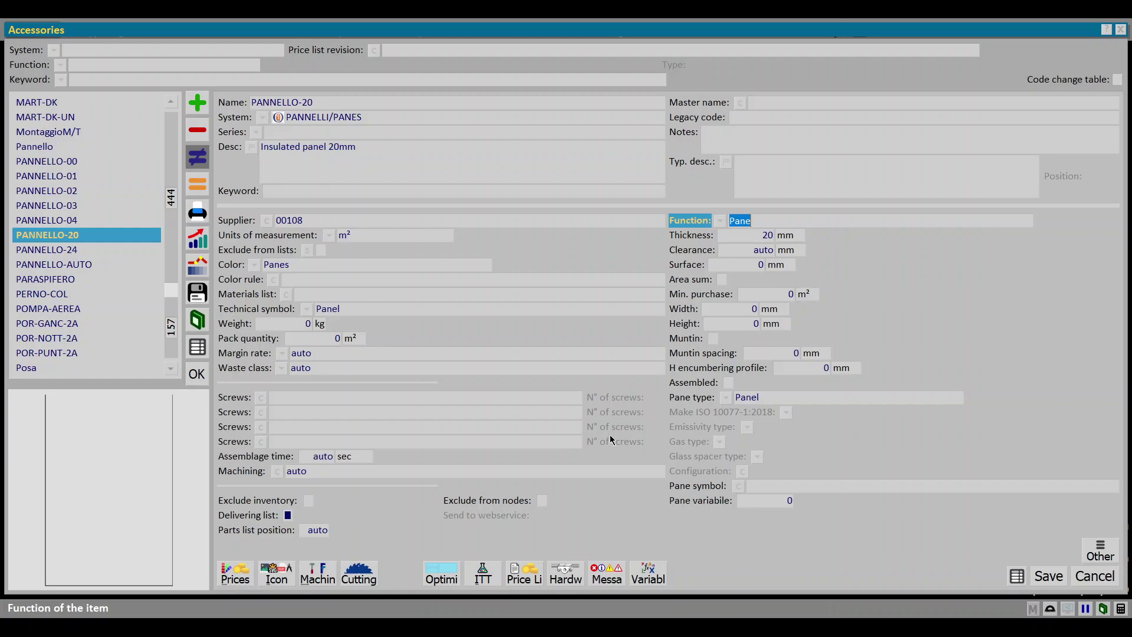
pyautogui.click(433, 578)
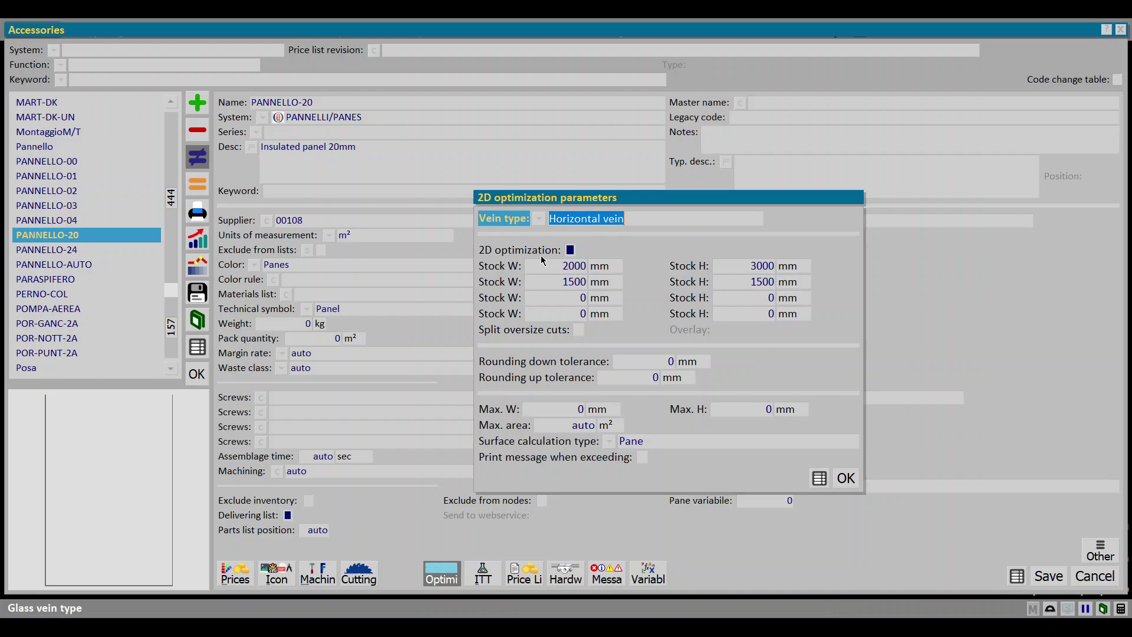
# Step: Review the stock sheet widths, then enable Split oversize cuts with 0 mm overlay and confirm
pyautogui.click(511, 270)
pyautogui.click(506, 286)
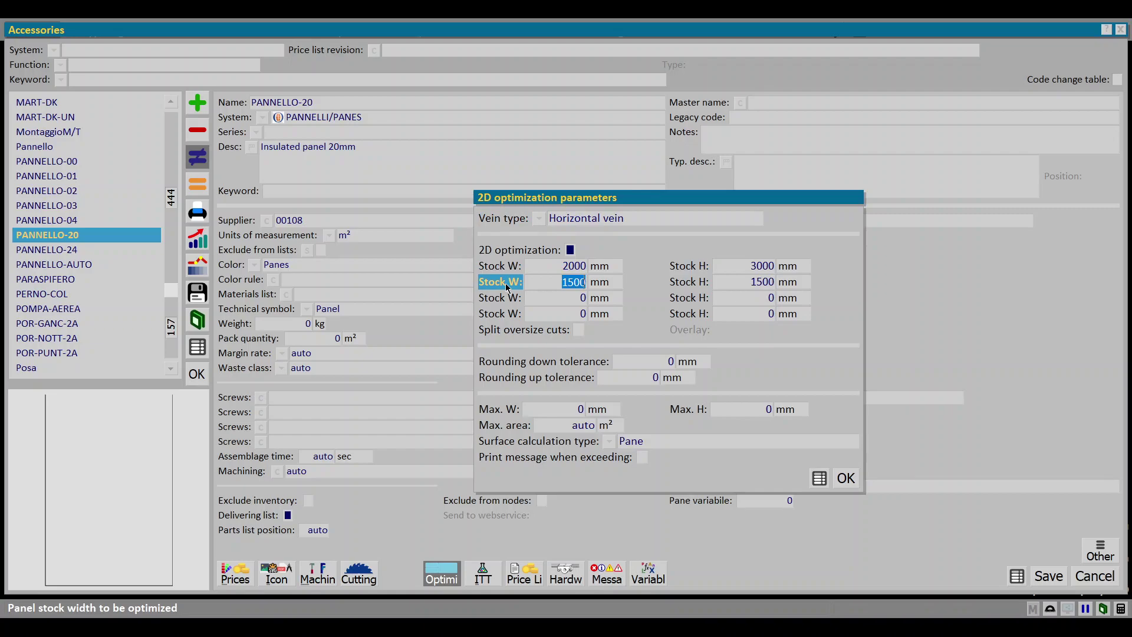
pyautogui.click(551, 330)
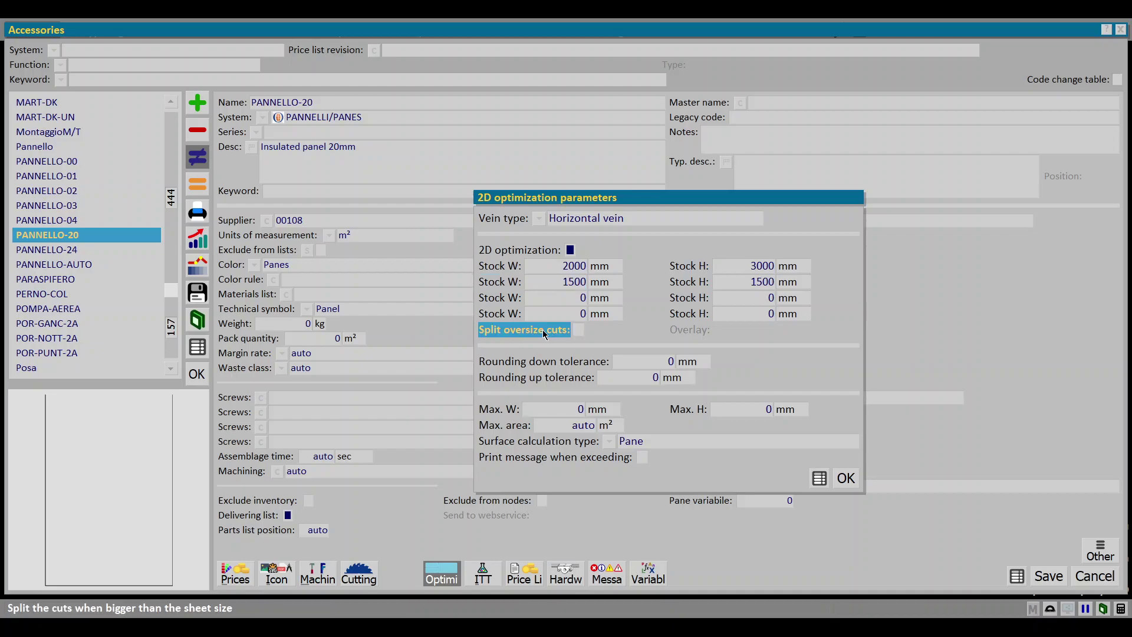
pyautogui.click(580, 331)
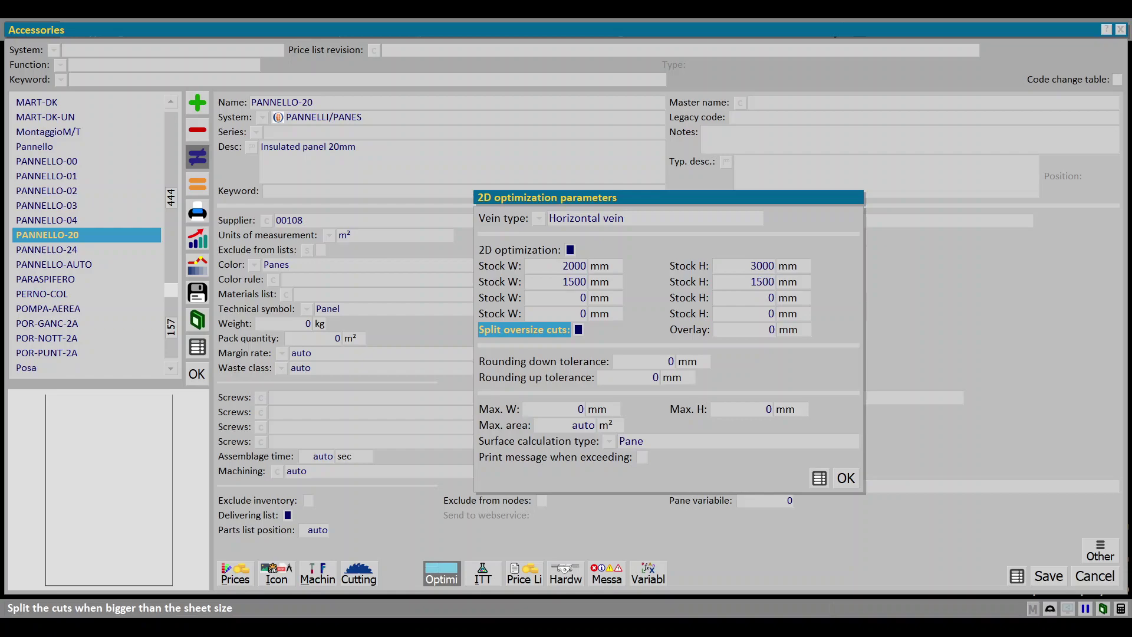
pyautogui.click(741, 329)
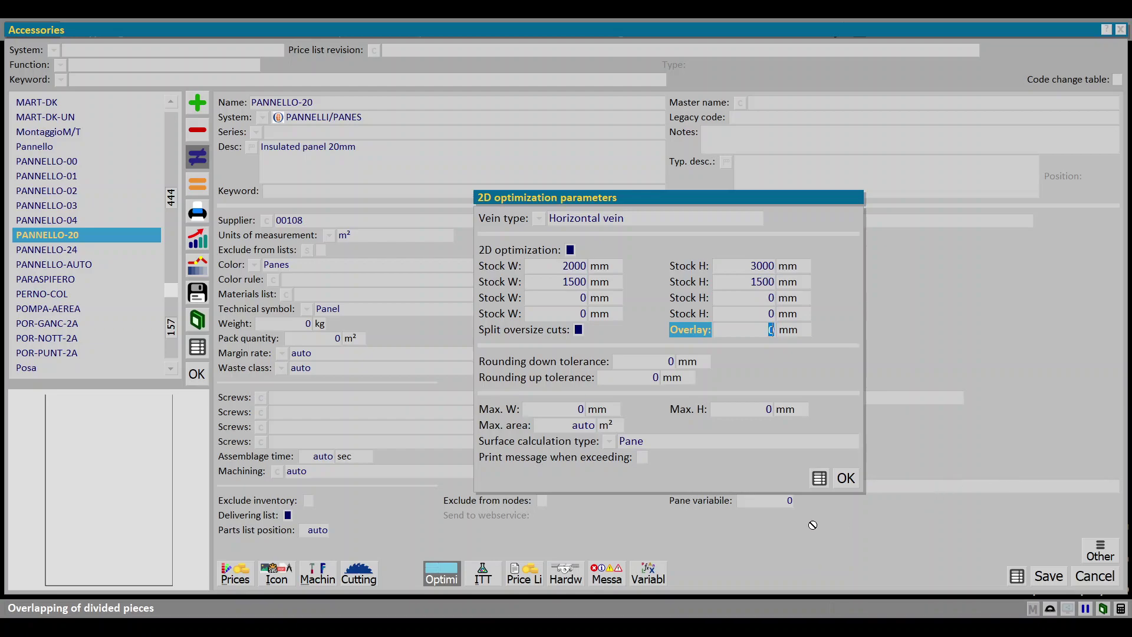
pyautogui.click(847, 478)
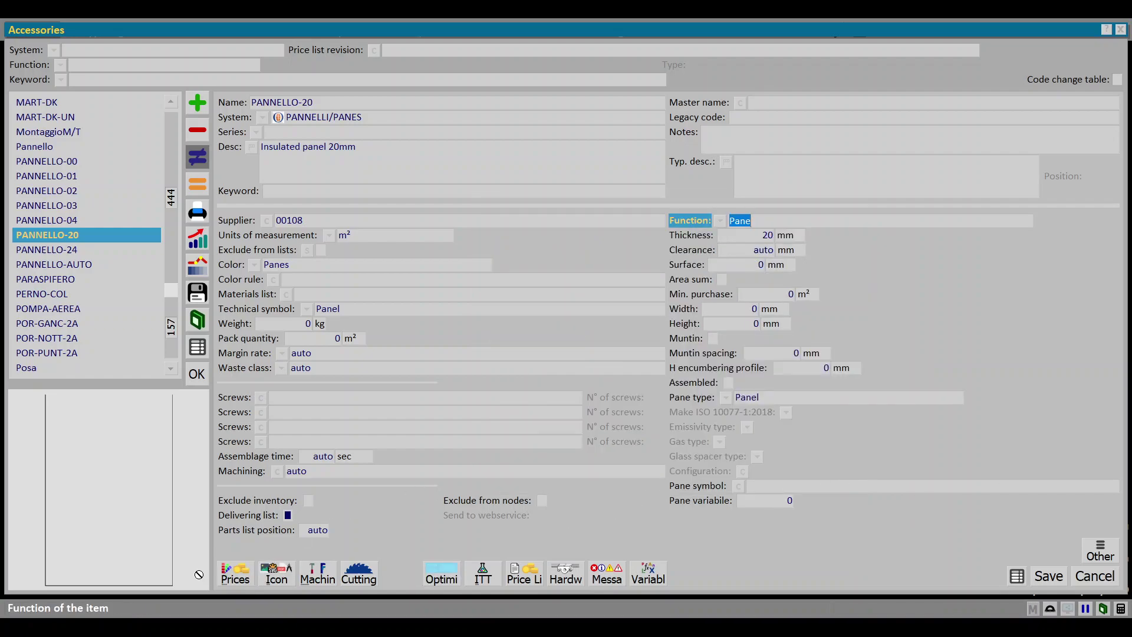
pyautogui.click(232, 575)
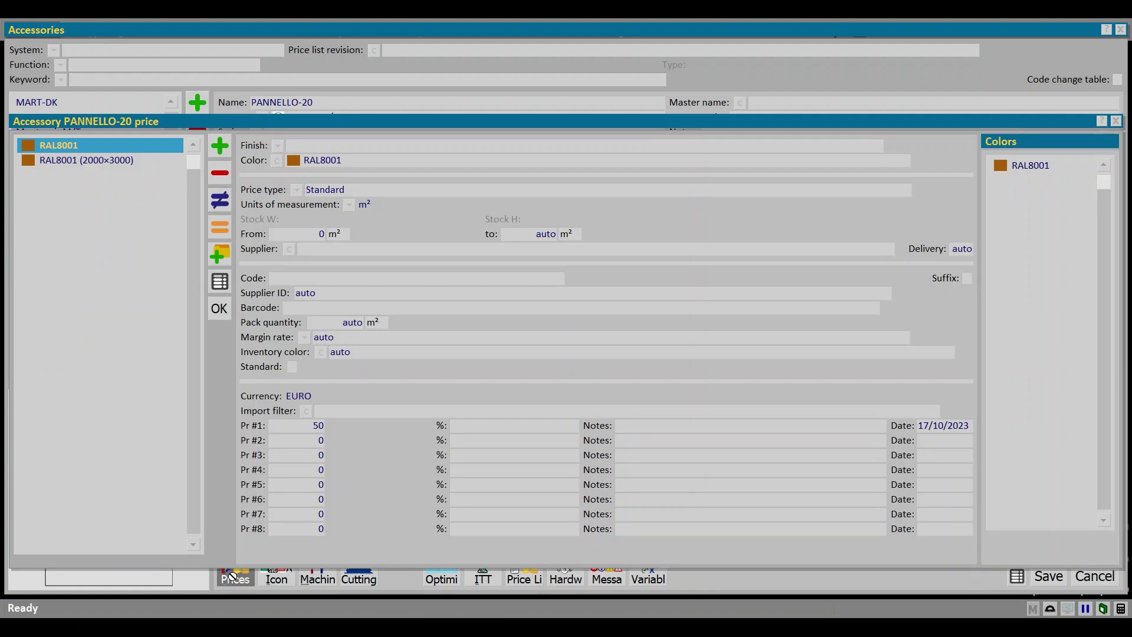
pyautogui.press('Down')
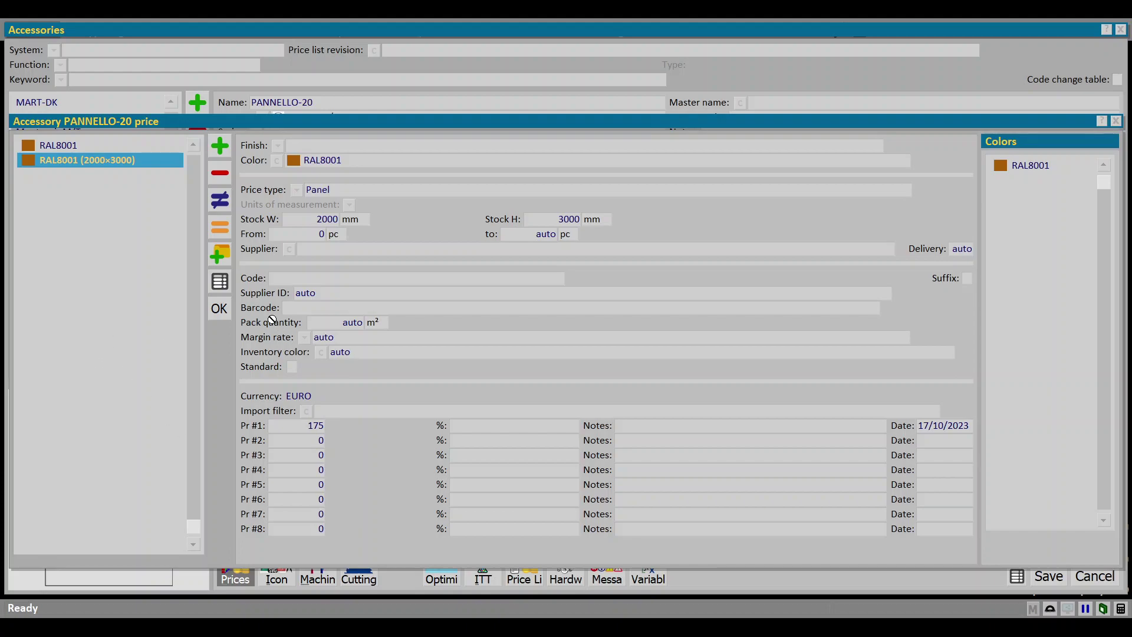
pyautogui.click(223, 314)
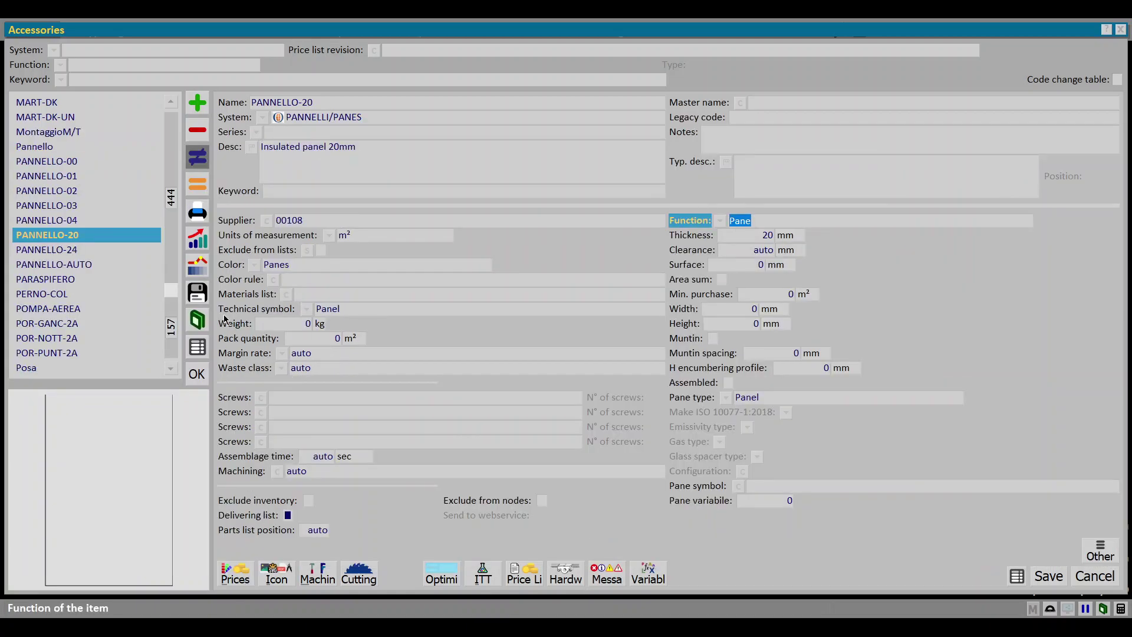
# Step: Leave the Accessories archive and load job 0002 'optimization' from Edit jobs
pyautogui.press('Escape')
pyautogui.press('Right')
pyautogui.press('Right')
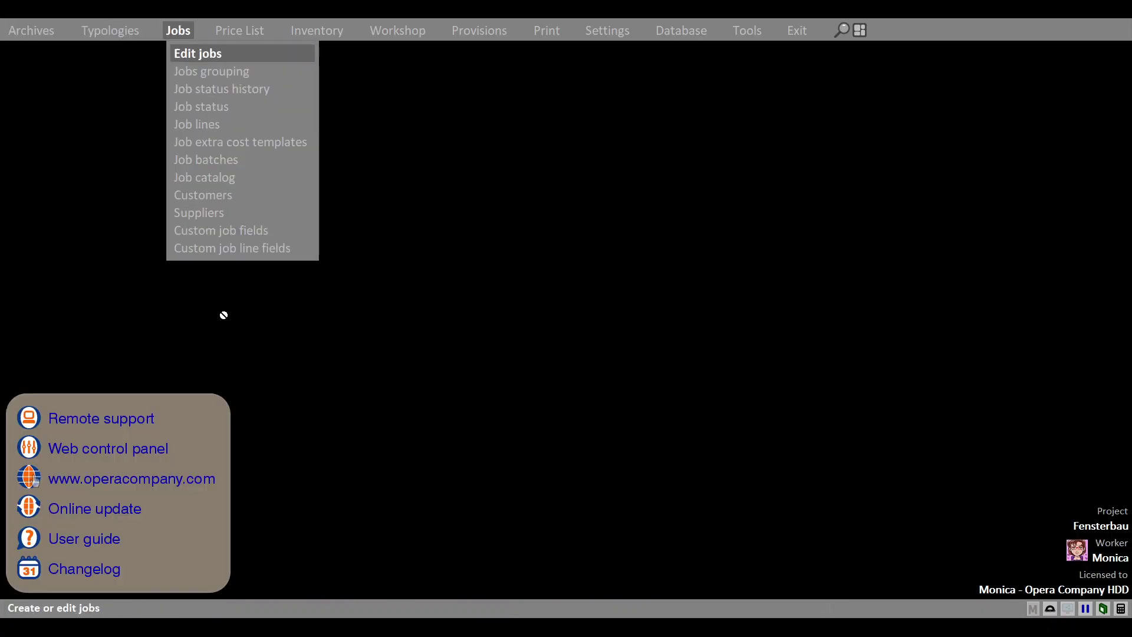
pyautogui.press('Return')
pyautogui.press('Return')
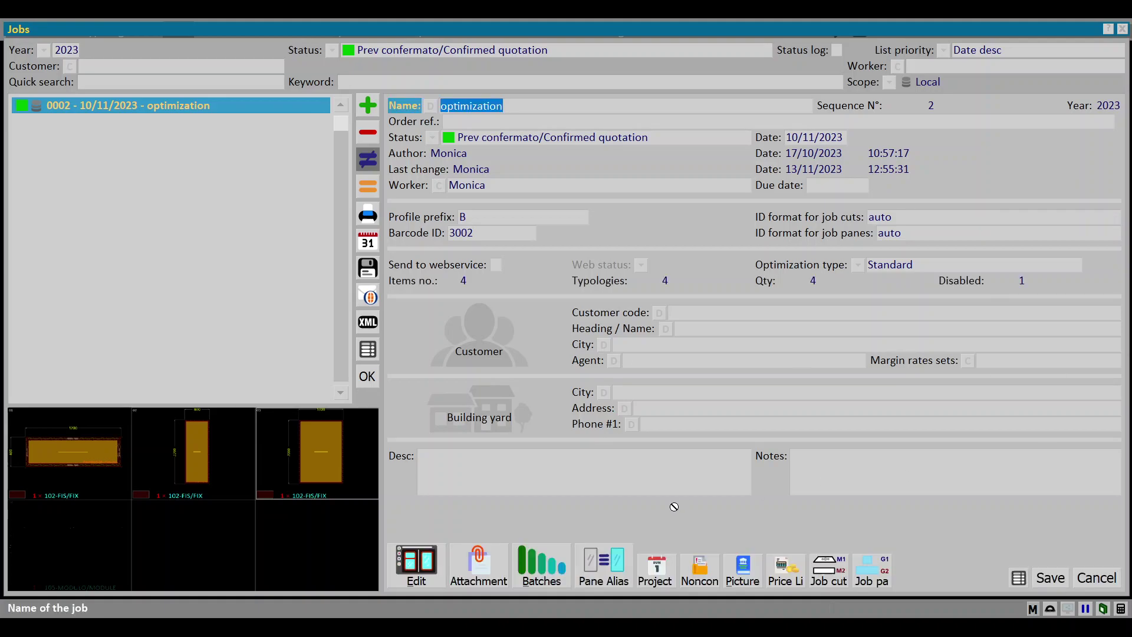
pyautogui.click(423, 563)
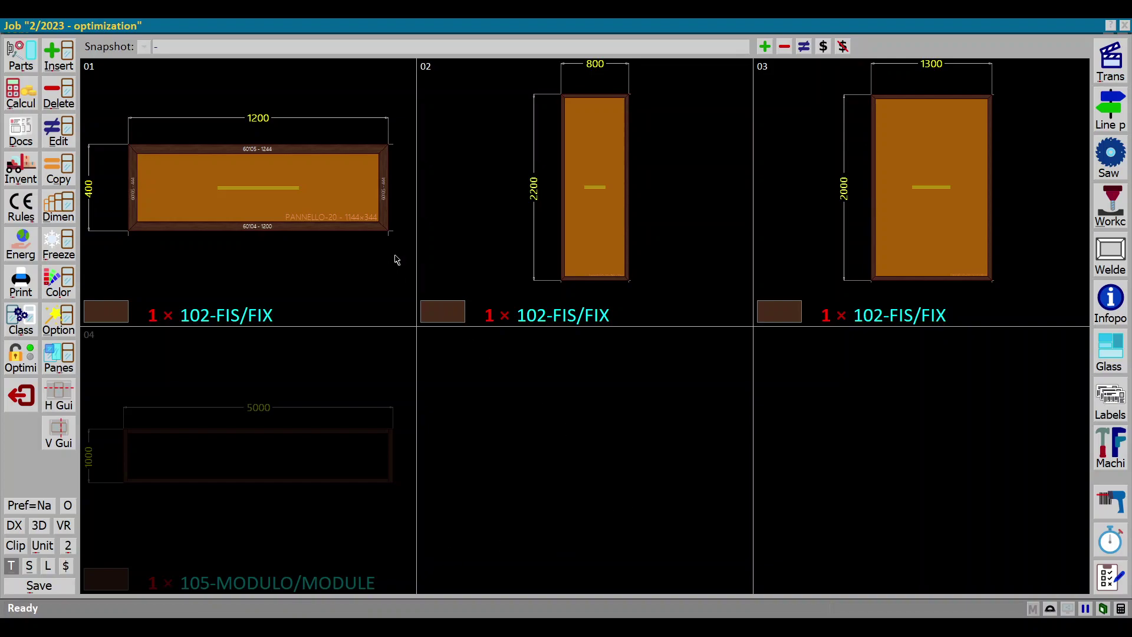
# Step: Use Stk Panels so PANNELLO-20 counts as one 175 € stock sheet, then close the parts list
pyautogui.click(20, 53)
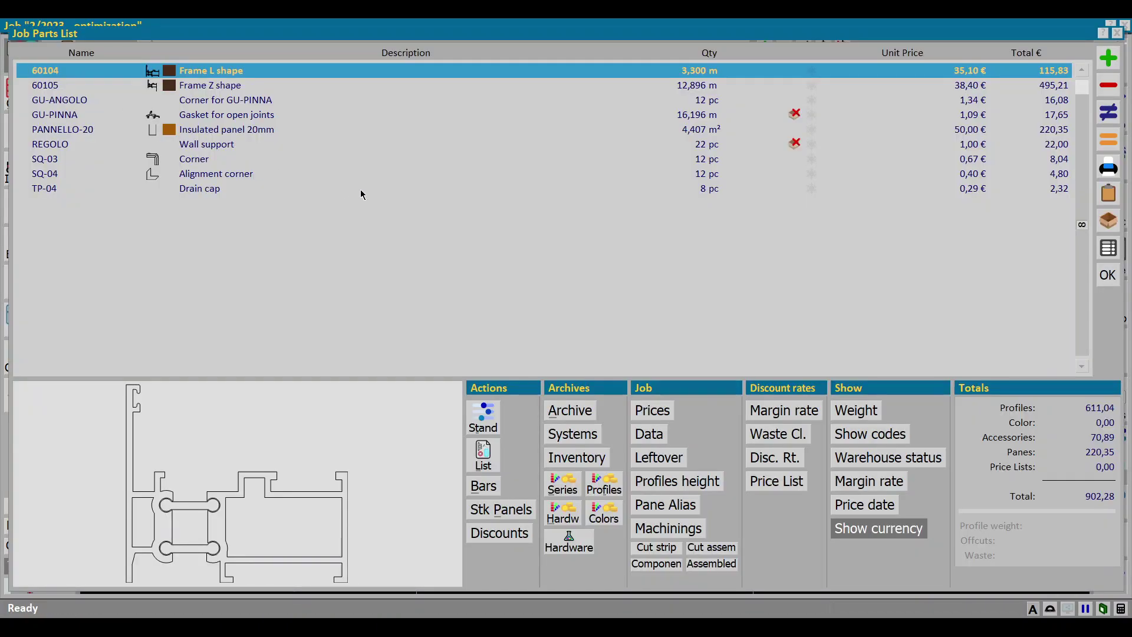
pyautogui.click(507, 520)
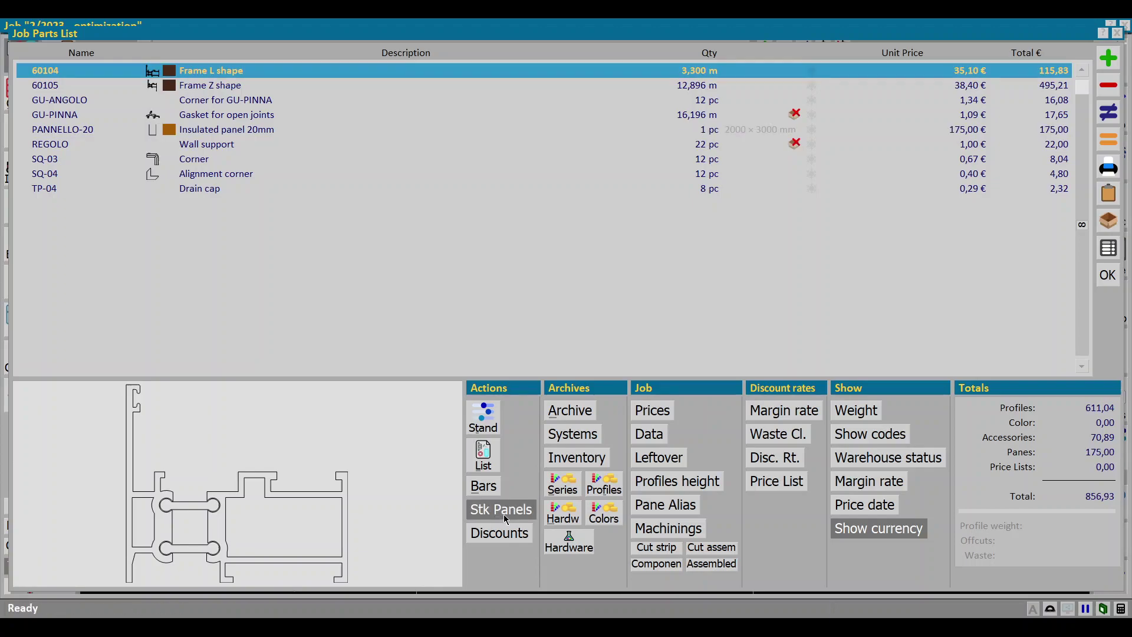
pyautogui.click(670, 133)
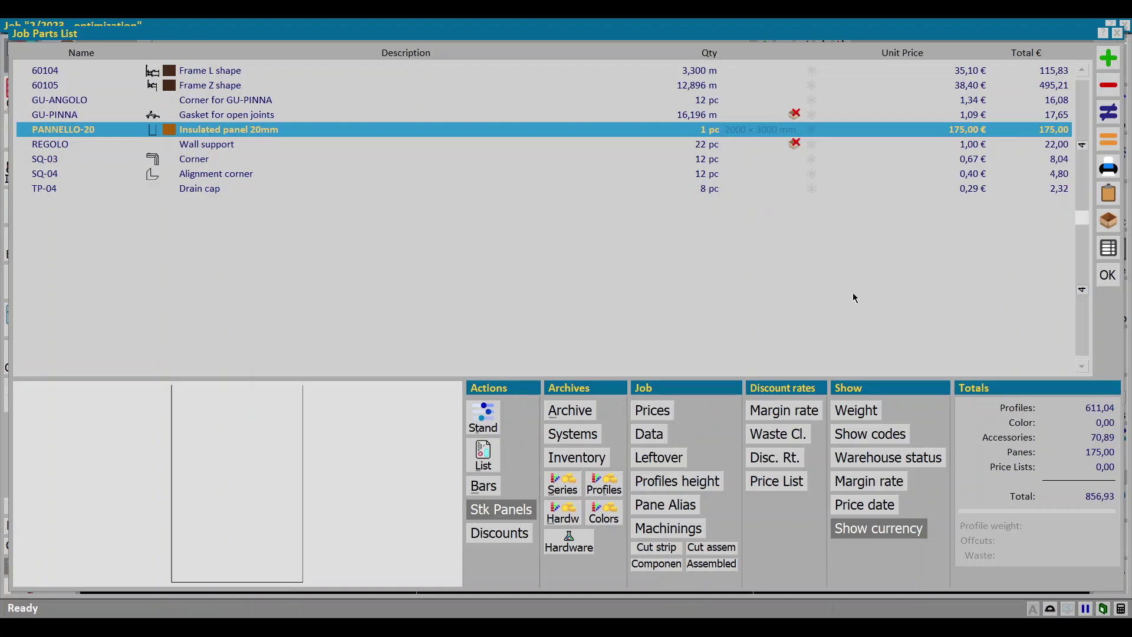
pyautogui.click(1107, 274)
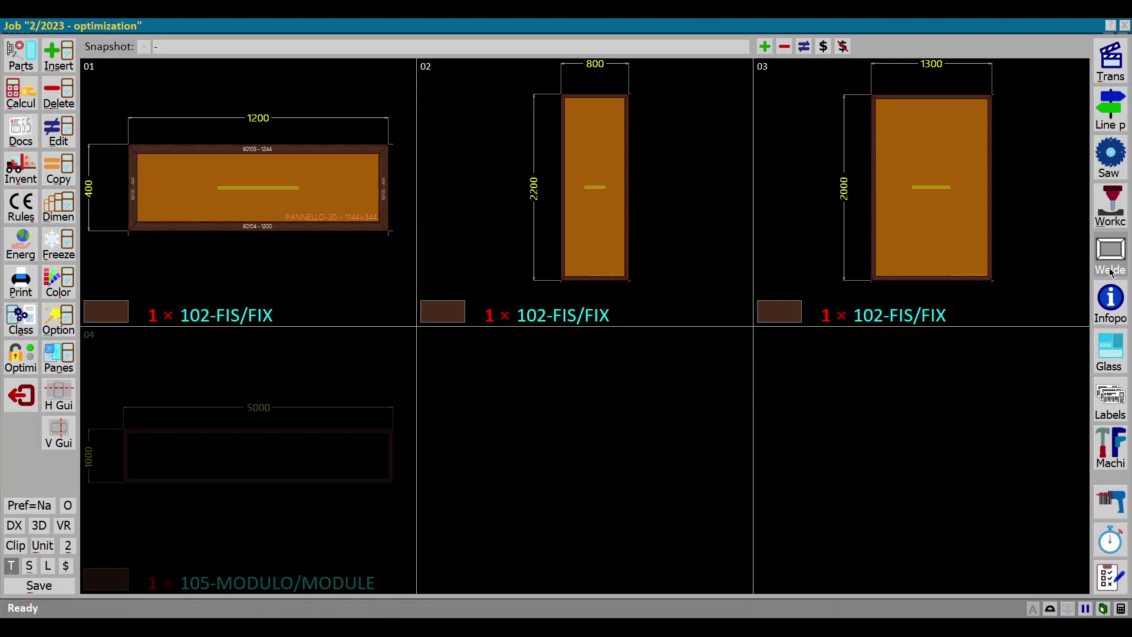
# Step: Set typology 01's PANNELLO-20 pane vein to Vertical vein and save
pyautogui.doubleClick(257, 191)
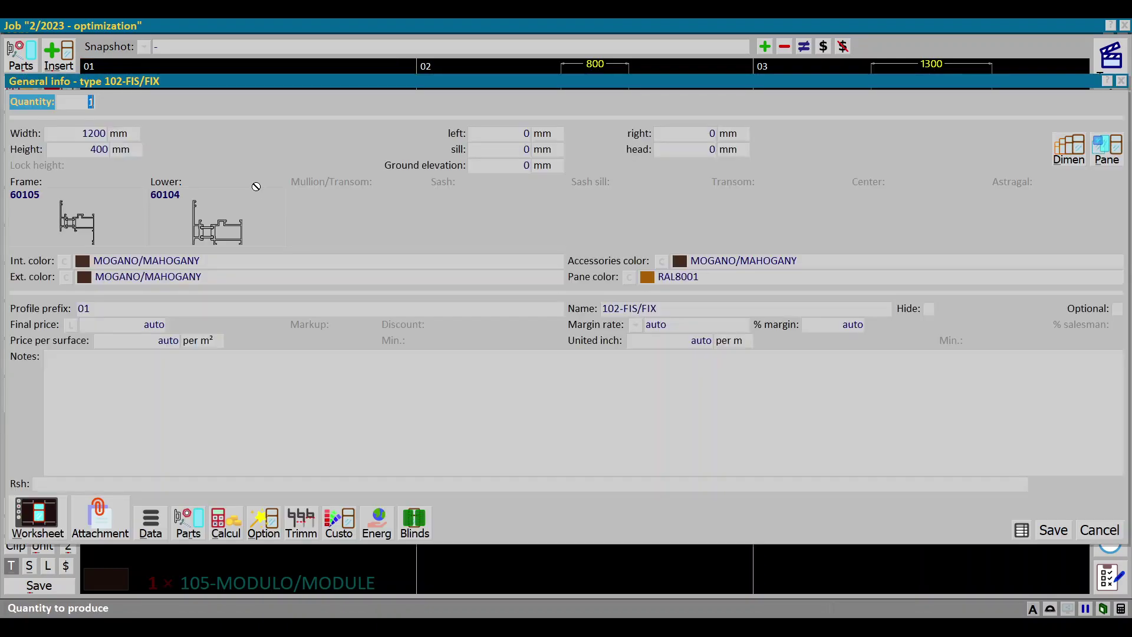
pyautogui.click(1104, 151)
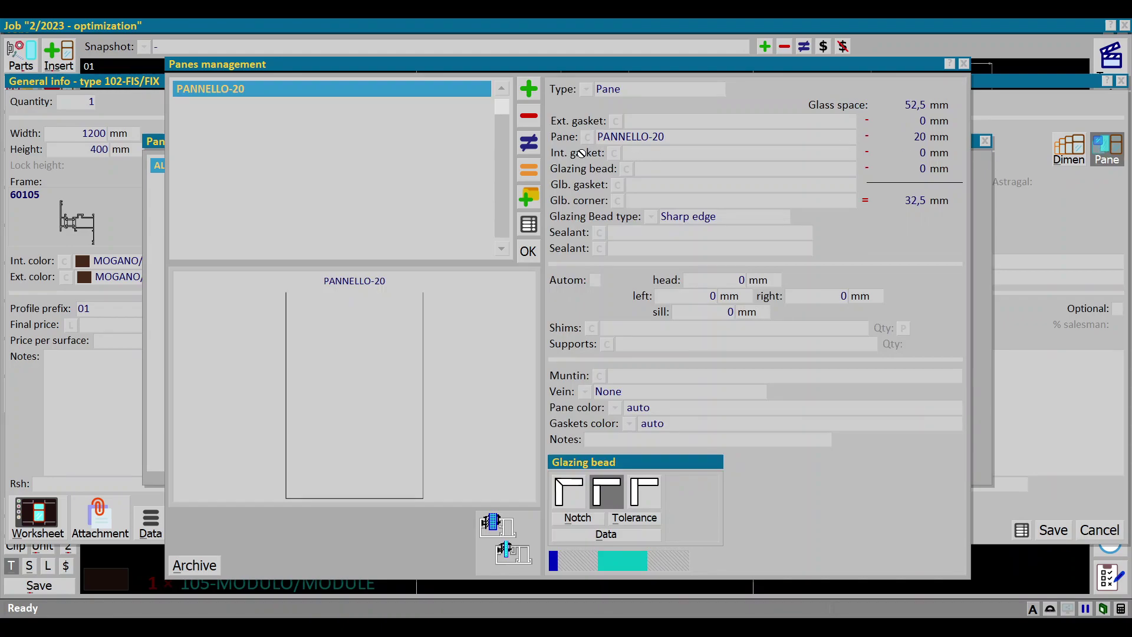
pyautogui.click(524, 146)
pyautogui.click(584, 391)
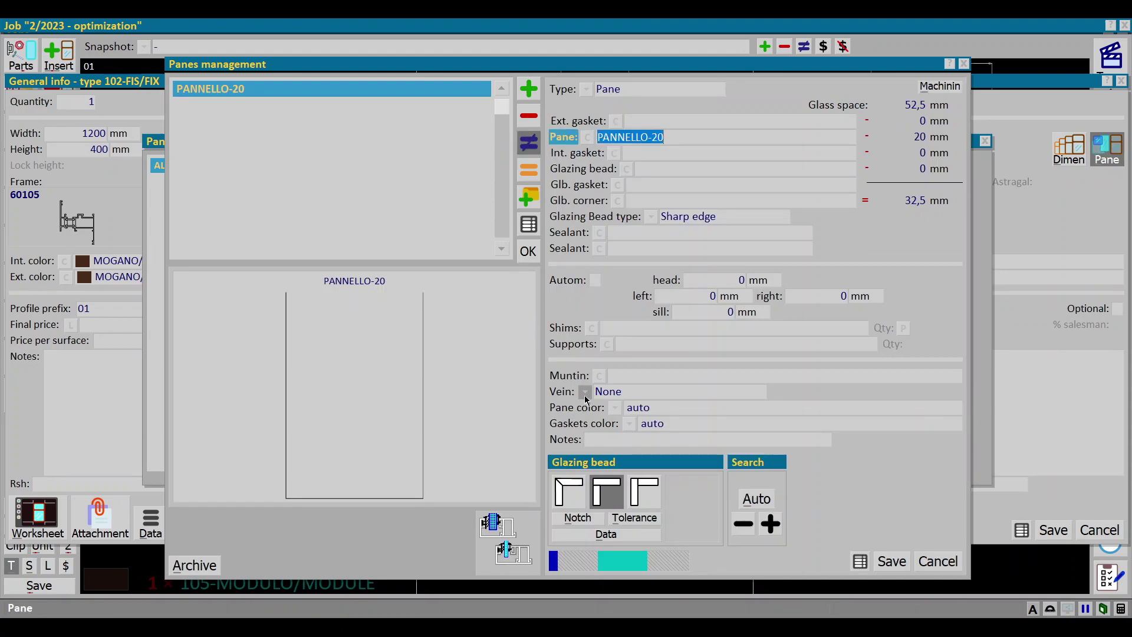
pyautogui.click(630, 444)
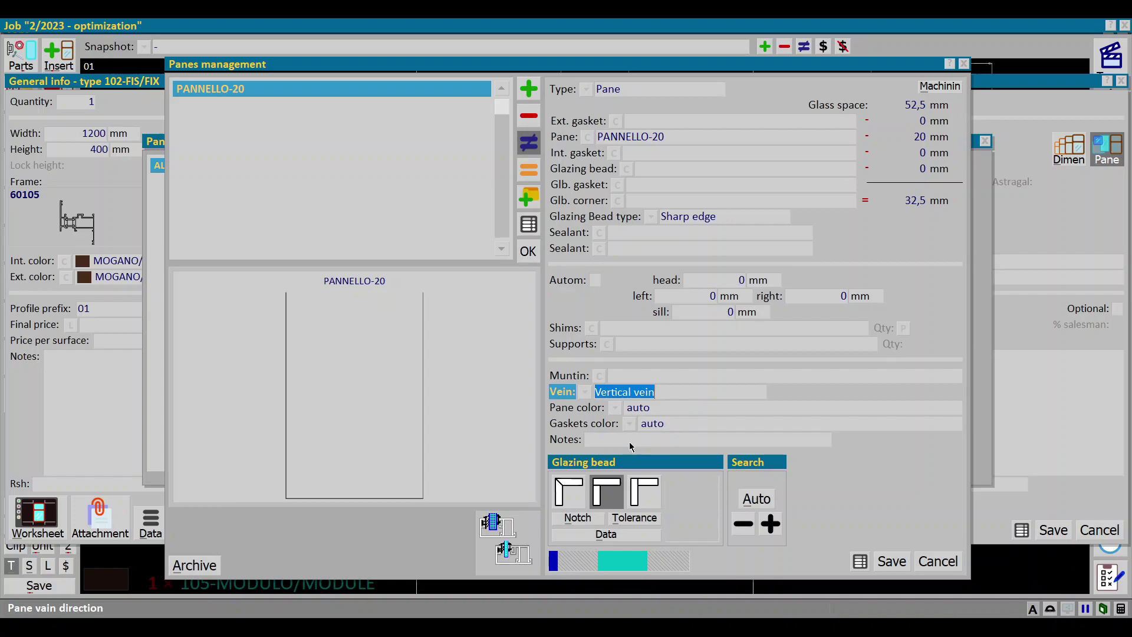
pyautogui.press('Return')
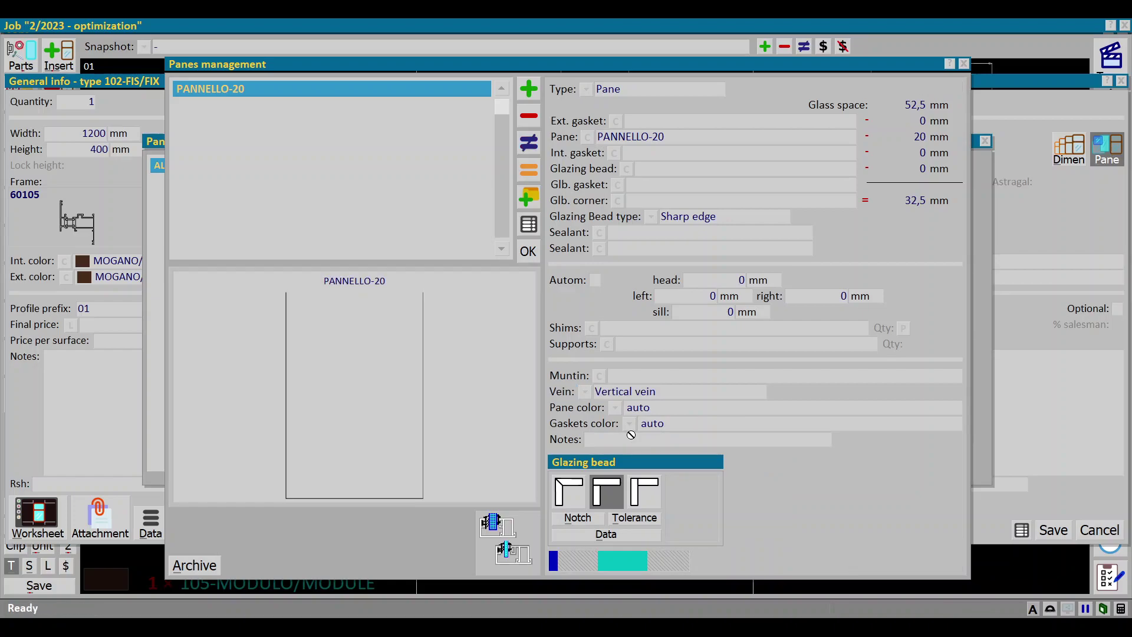
pyautogui.press('Return')
pyautogui.press('Return')
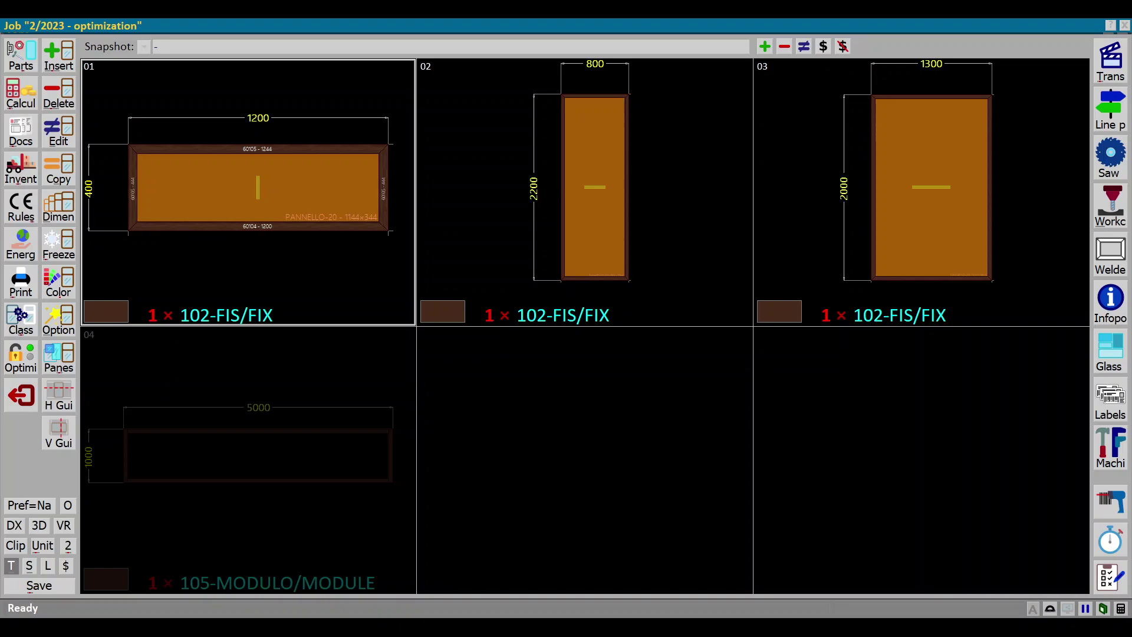
# Step: Print only the 2D optimization report for job 2/2023, output as a PDF
pyautogui.click(20, 282)
pyautogui.click(387, 281)
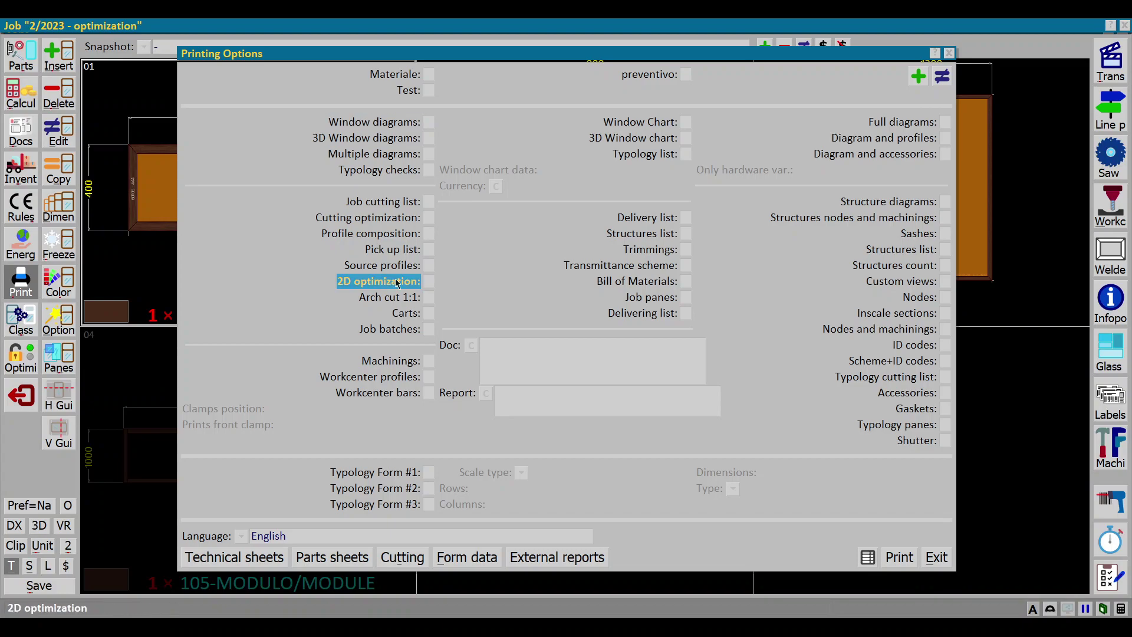
pyautogui.click(428, 282)
pyautogui.click(899, 558)
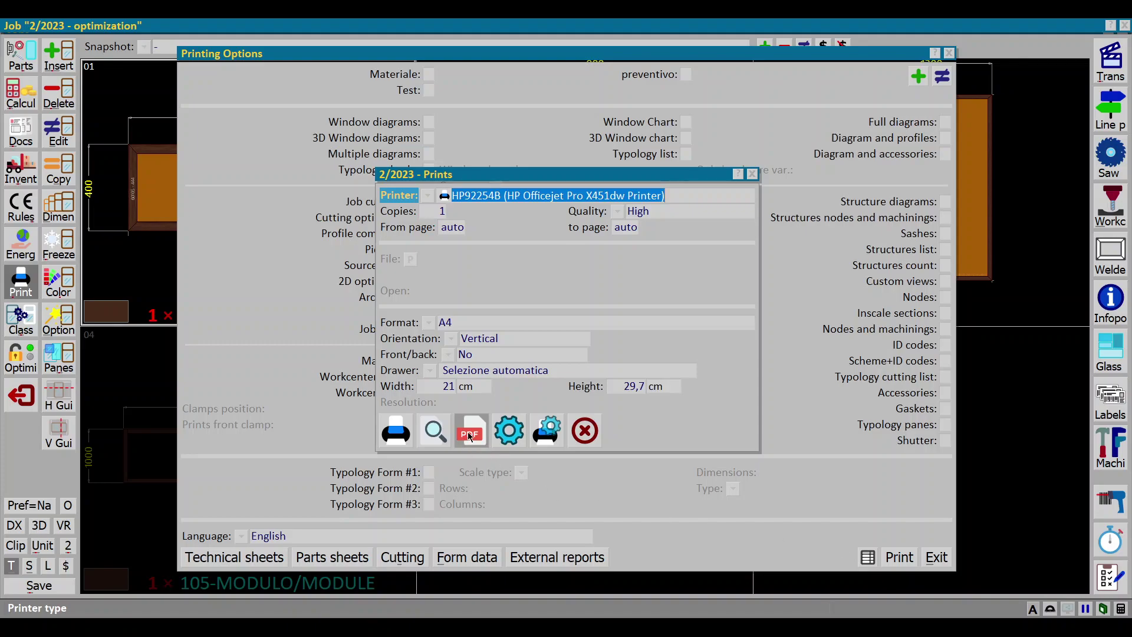
pyautogui.click(470, 433)
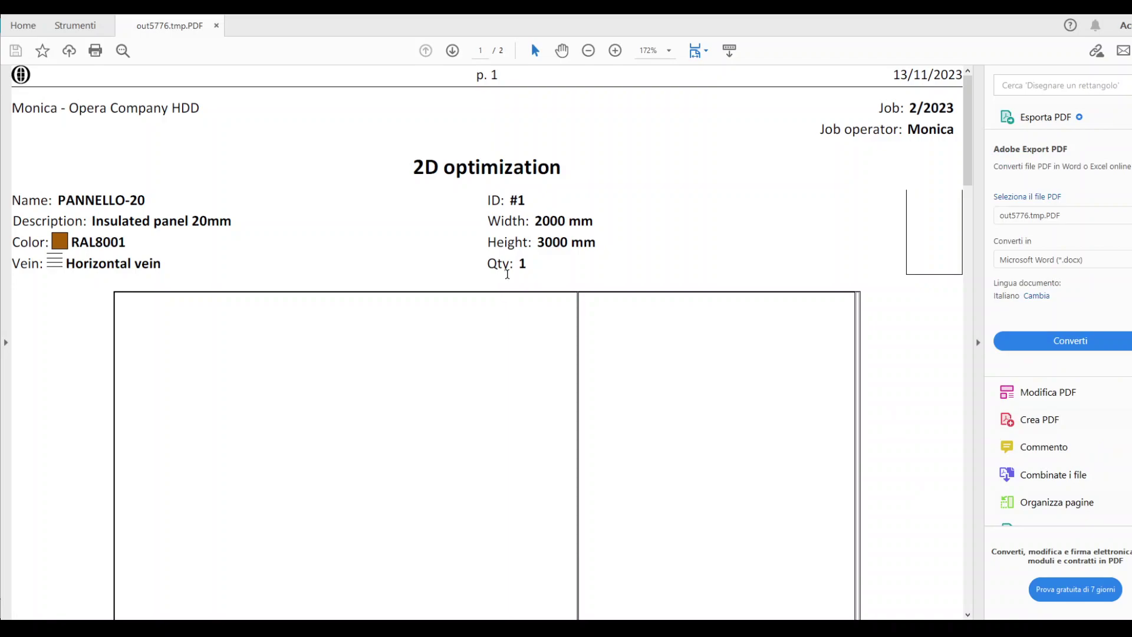
pyautogui.scroll(-3, 562, 316)
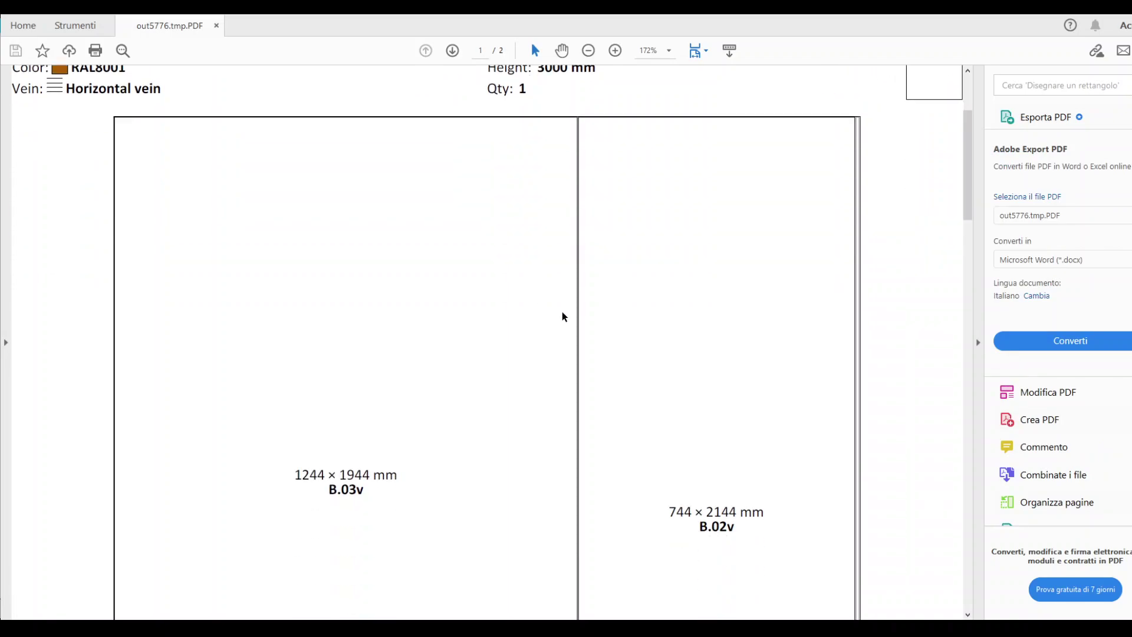
pyautogui.scroll(-1, 562, 316)
pyautogui.scroll(-1, 562, 316)
pyautogui.scroll(-1, 562, 316)
pyautogui.scroll(-1, 562, 316)
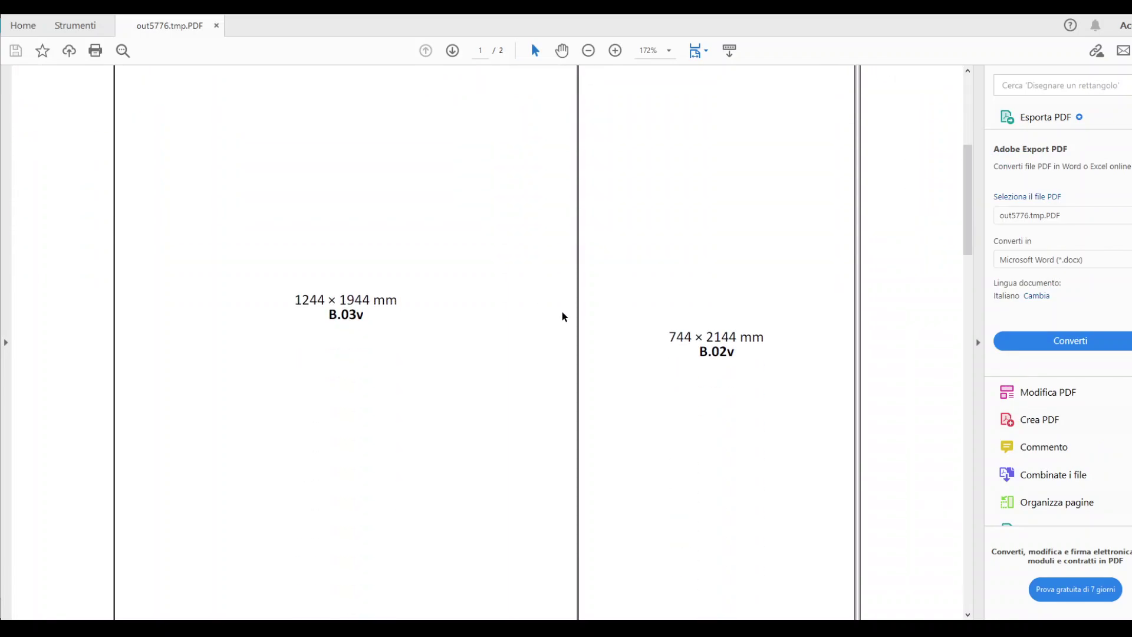
pyautogui.scroll(-1, 563, 316)
pyautogui.scroll(-1, 571, 306)
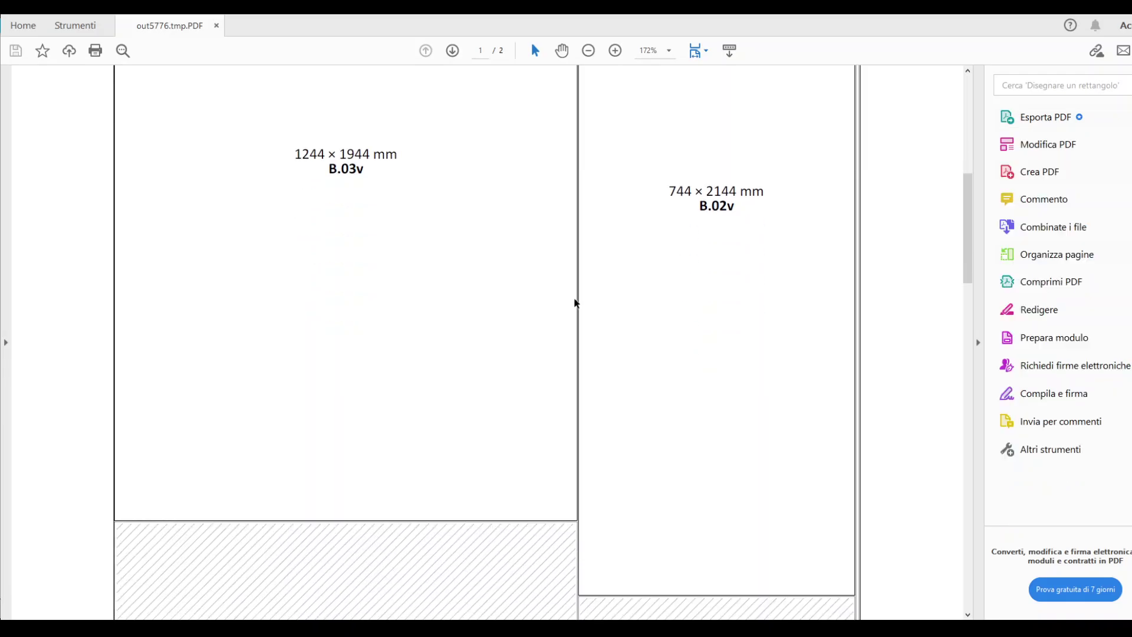
pyautogui.scroll(-2, 573, 302)
pyautogui.scroll(-1, 574, 303)
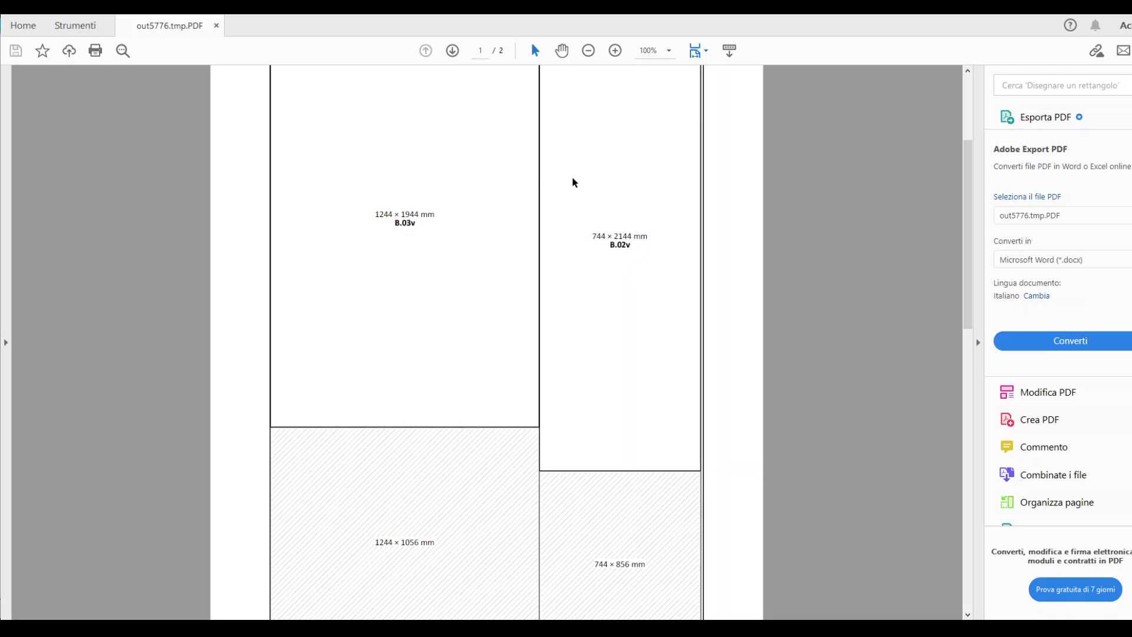
pyautogui.scroll(2, 495, 203)
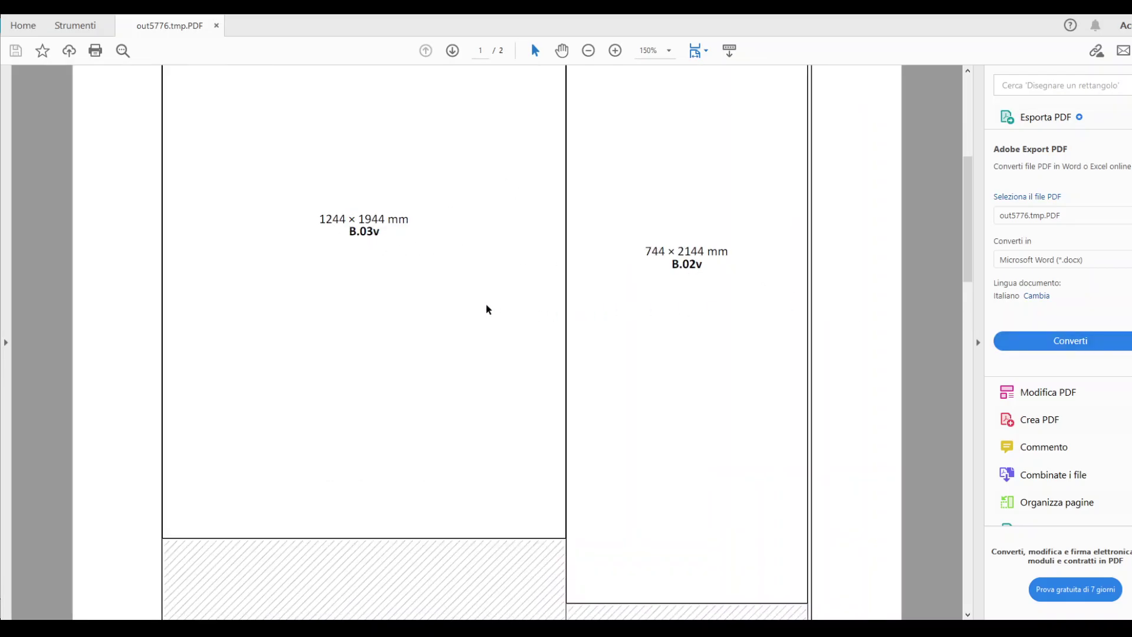
# Step: Fit the whole page of the 2D optimization PDF in view with Ctrl+0
pyautogui.hotkey('ctrl', '0')
pyautogui.scroll(-3, 560, 432)
pyautogui.scroll(-2, 560, 432)
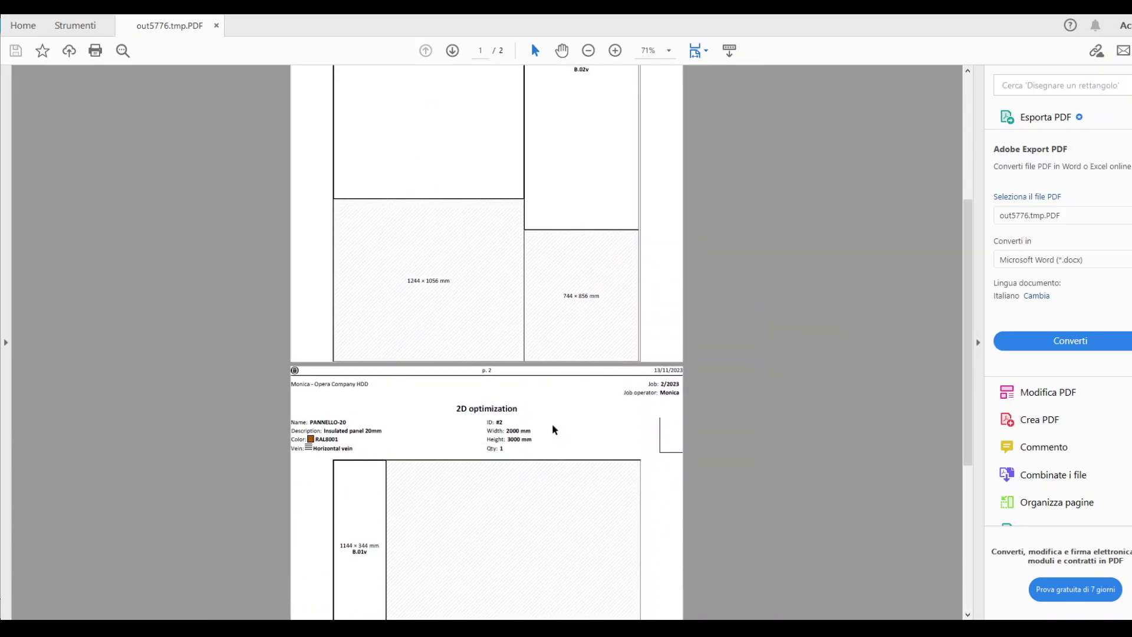
pyautogui.scroll(-4, 553, 430)
pyautogui.scroll(-3, 553, 431)
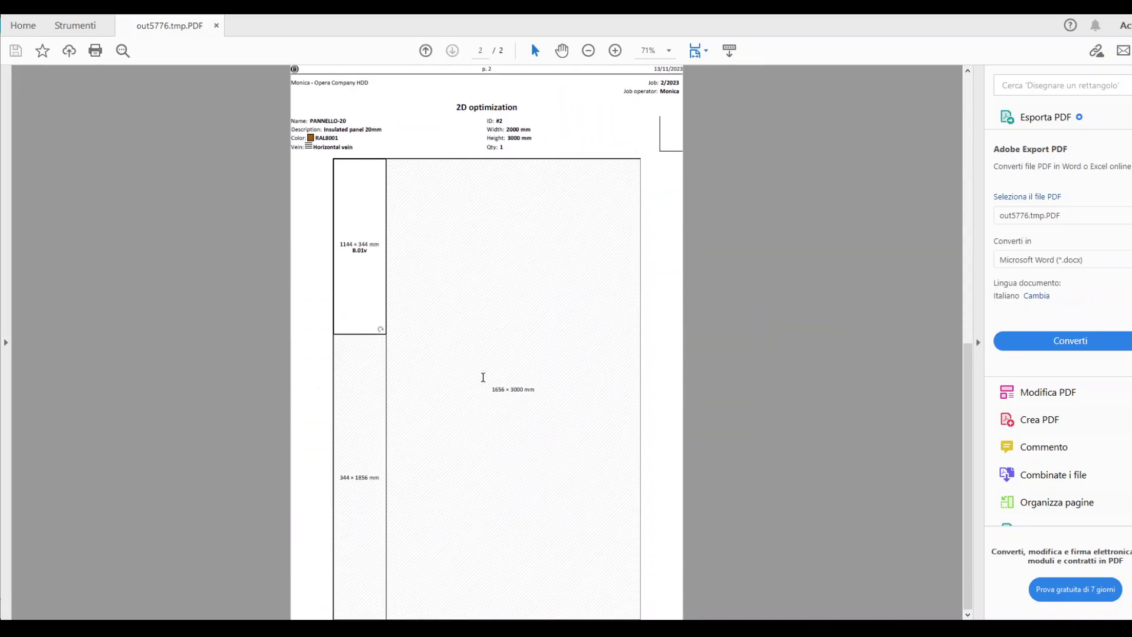
pyautogui.scroll(1, 487, 383)
pyautogui.scroll(1, 485, 389)
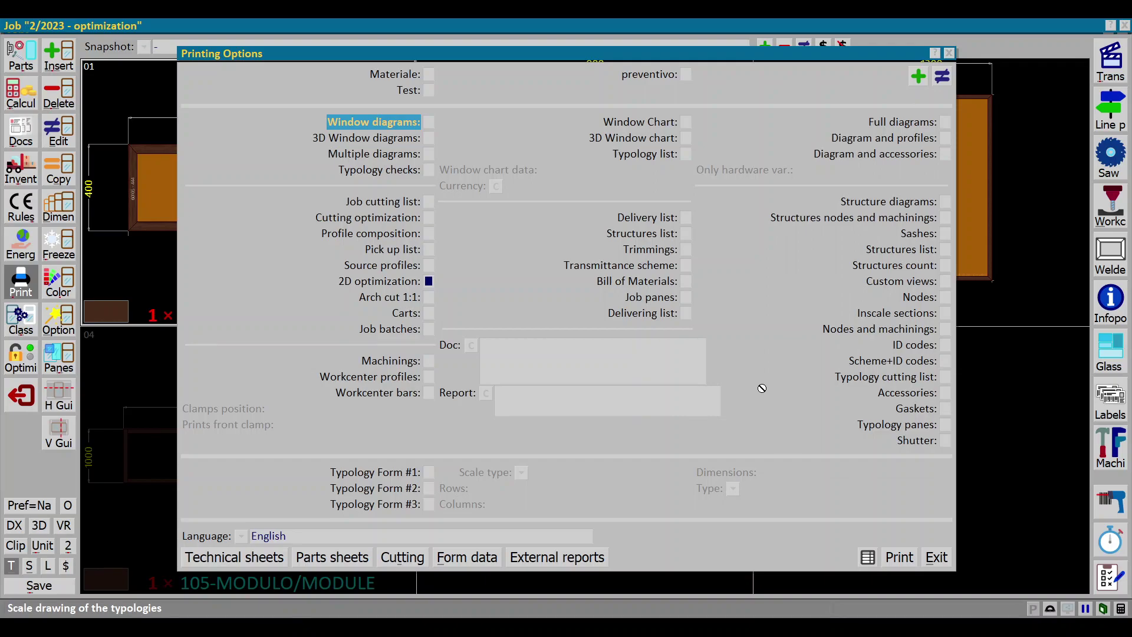
# Step: Disable typologies 01, 02 and 03 in Freeze mode, keeping 105-MODULO/MODULE enabled
pyautogui.press('Escape')
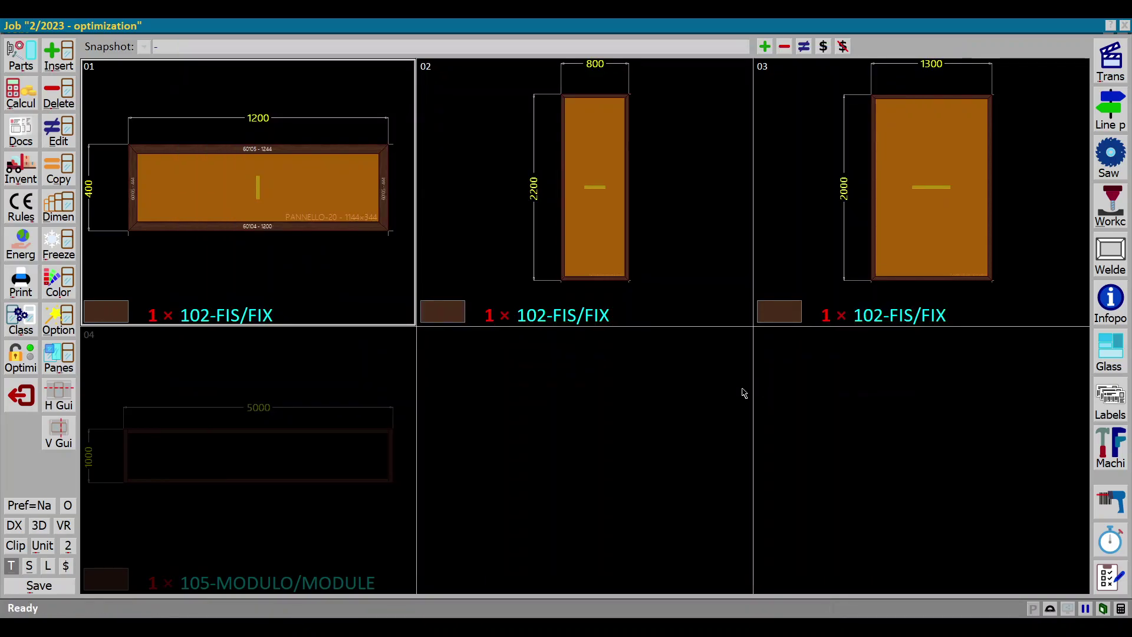
pyautogui.click(58, 240)
pyautogui.click(306, 228)
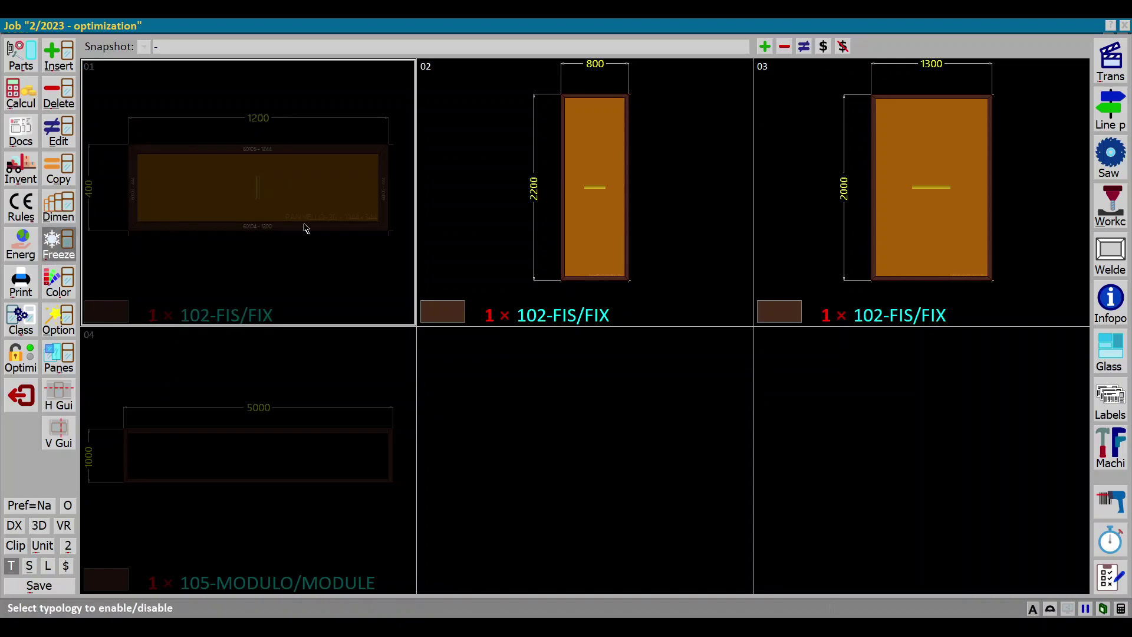
pyautogui.click(529, 233)
pyautogui.click(893, 234)
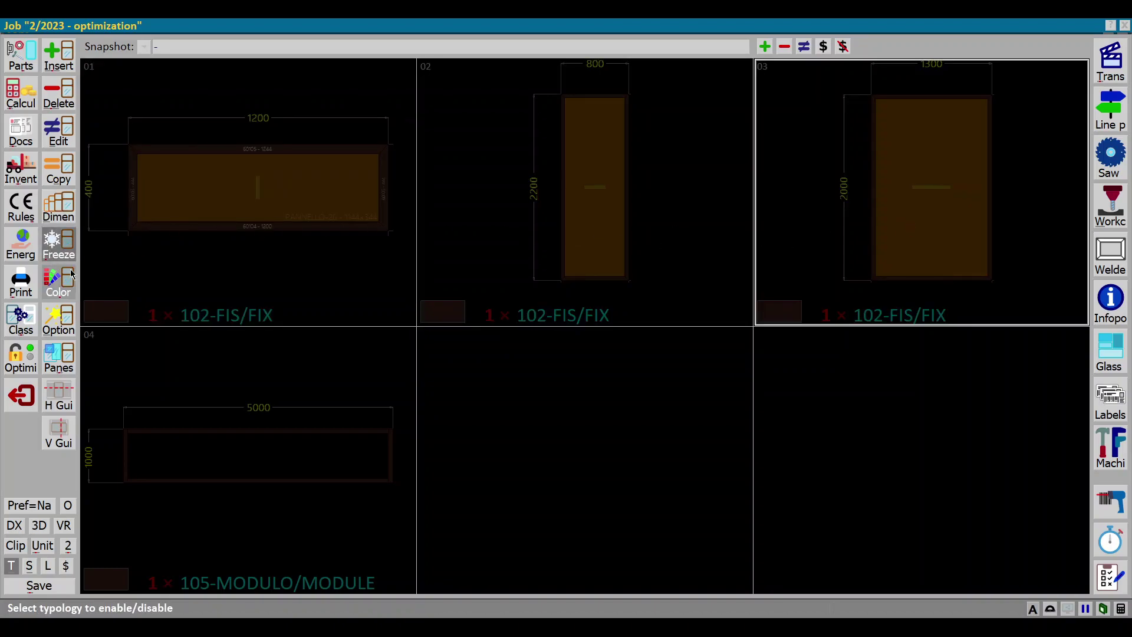
pyautogui.click(196, 407)
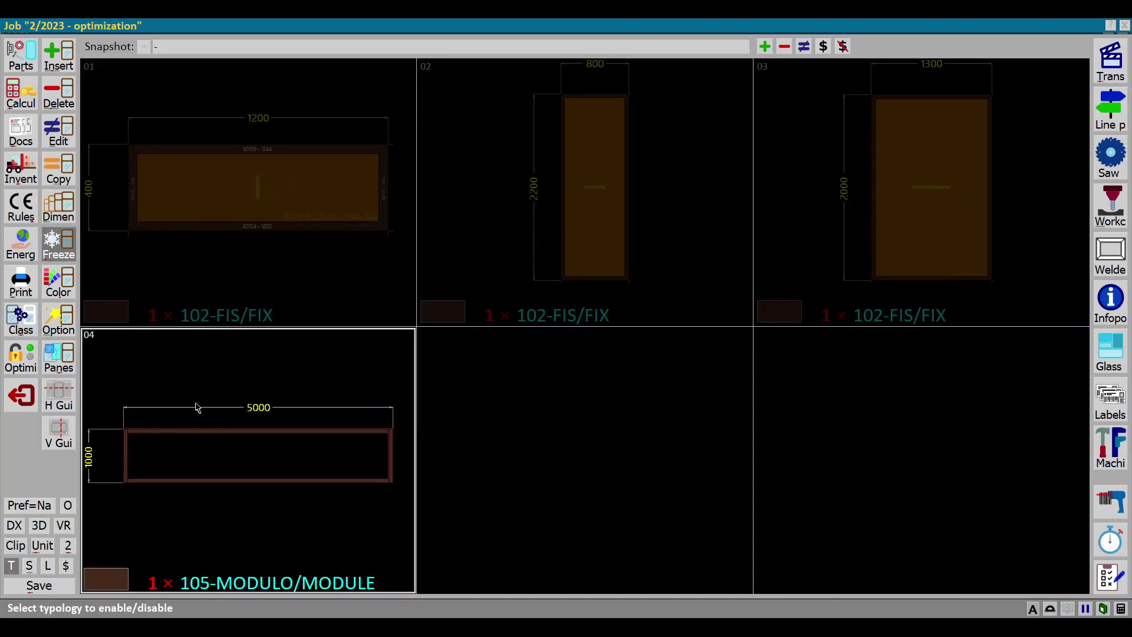
pyautogui.doubleClick(231, 401)
# Step: Select the 45-ZN wall support on the module's head side and view its archive record
pyautogui.click(66, 464)
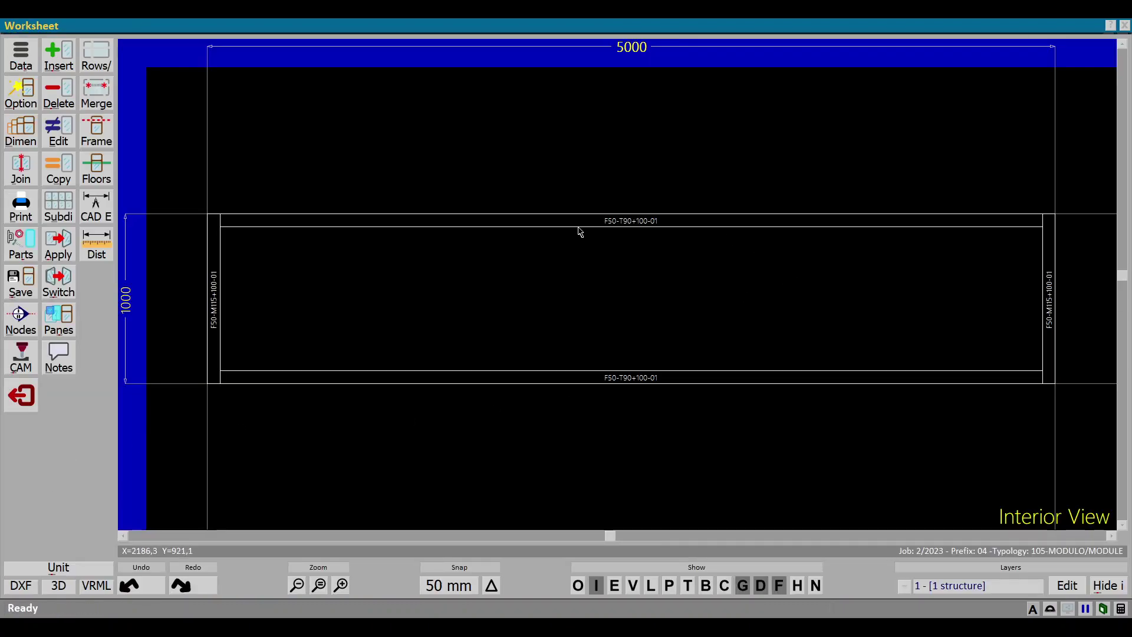
pyautogui.doubleClick(567, 225)
pyautogui.click(289, 157)
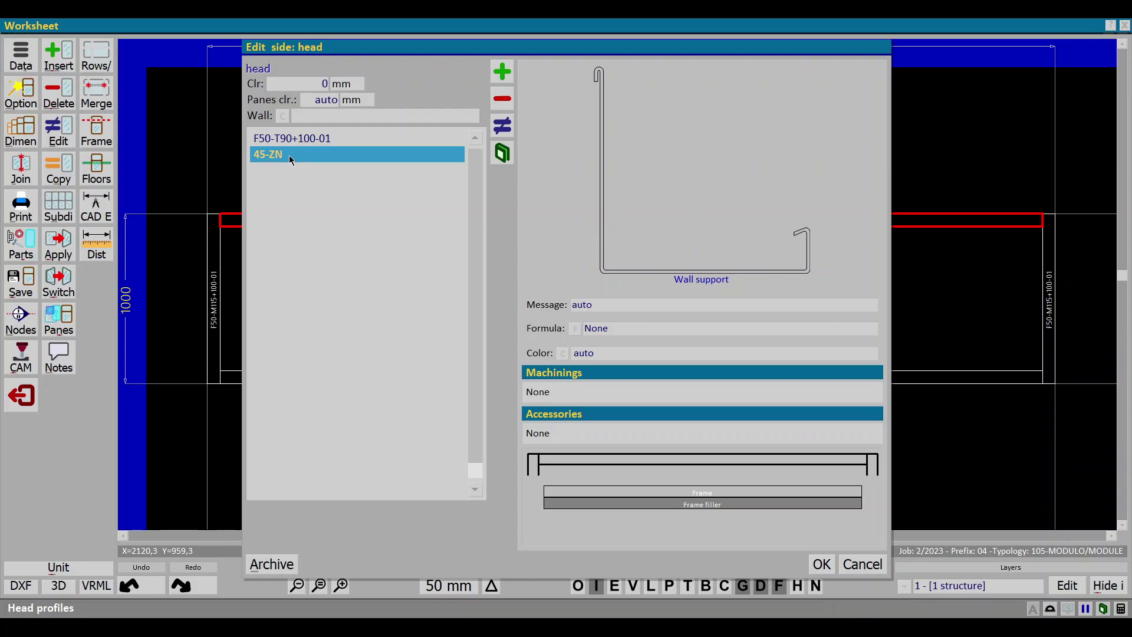
pyautogui.click(265, 566)
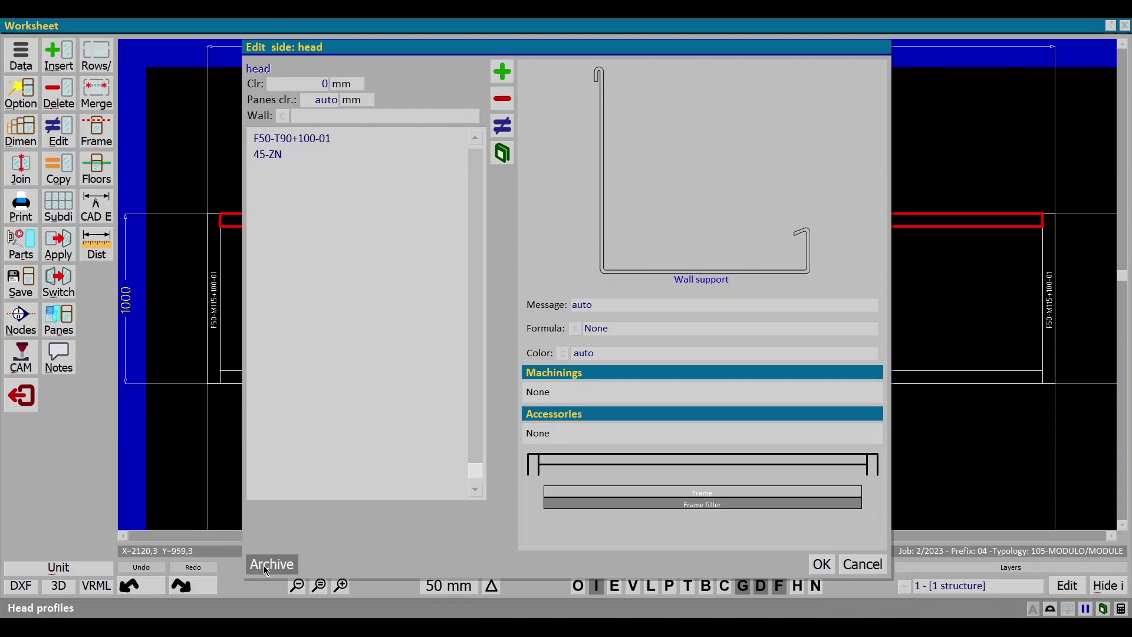
# Step: Edit the 45-ZN profile and look up its PANNELLO-24 source panel in the archive
pyautogui.click(211, 171)
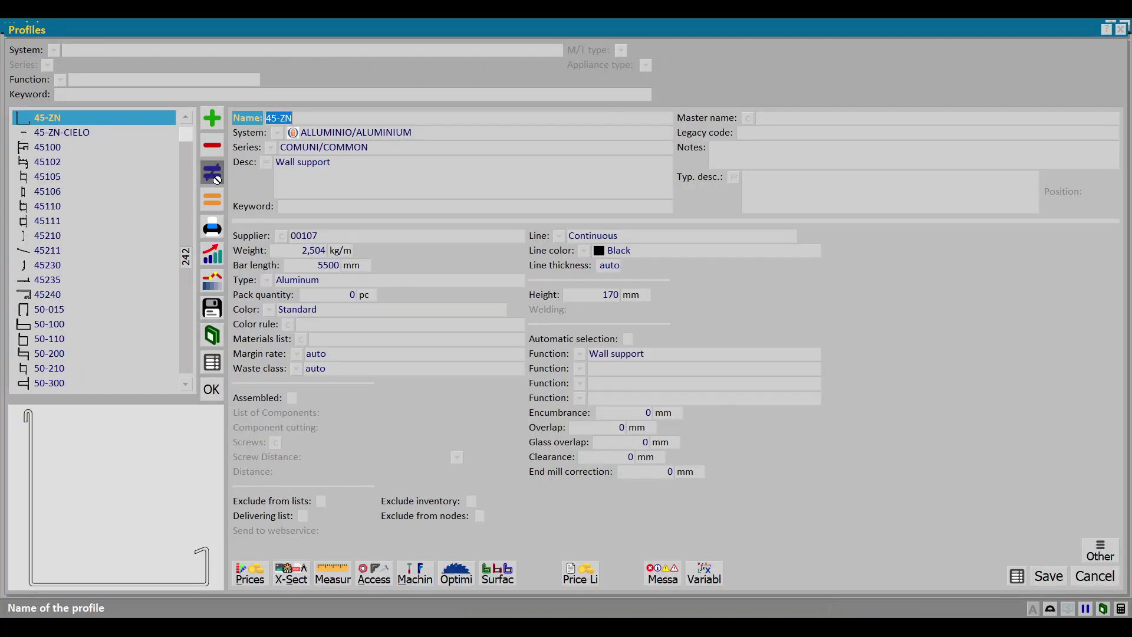
pyautogui.click(457, 576)
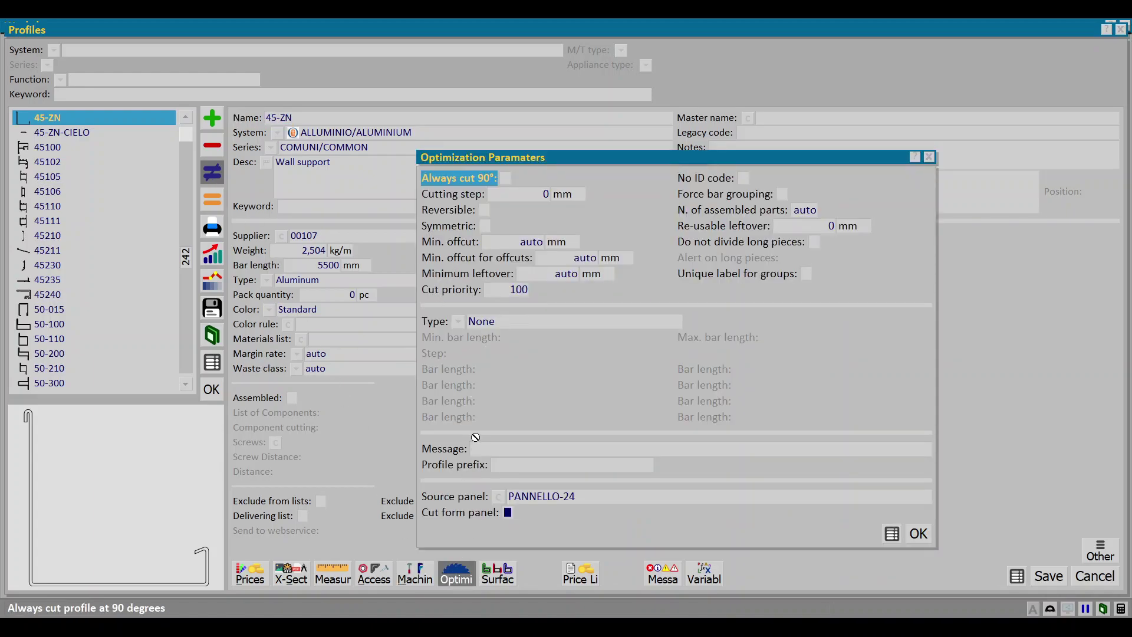
pyautogui.click(464, 498)
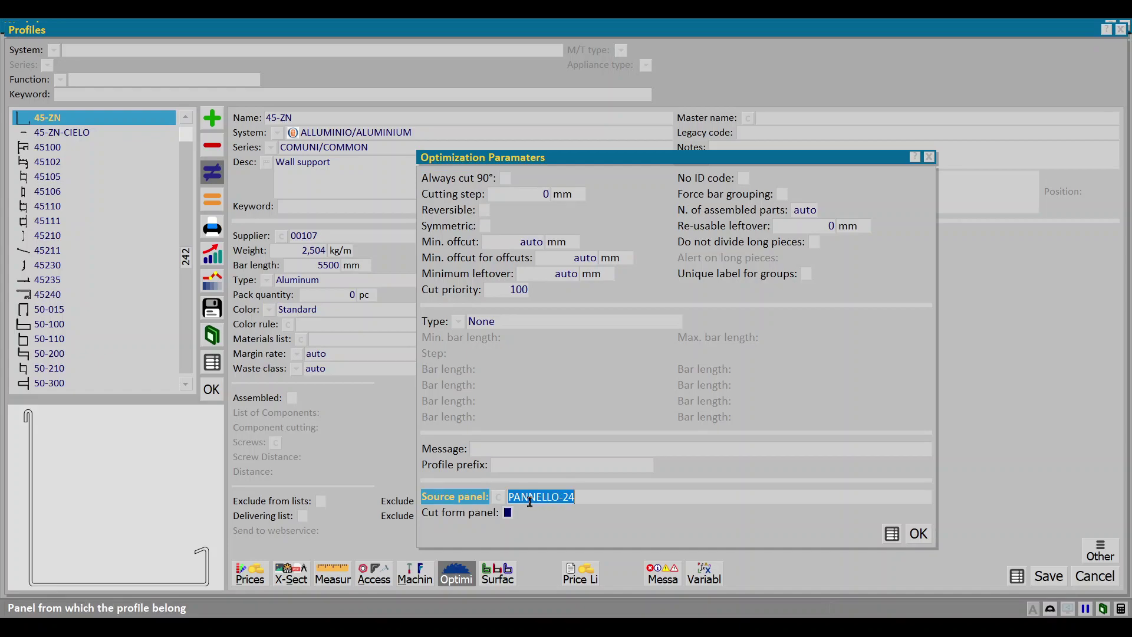
pyautogui.click(497, 497)
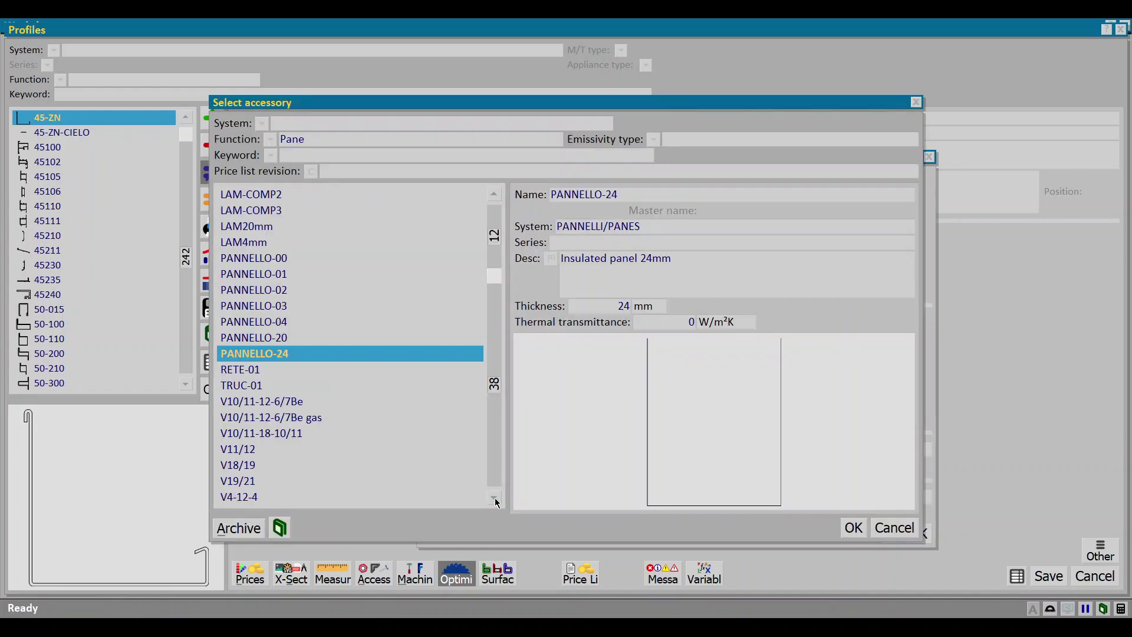
# Step: Give PANNELLO-24 2D optimization with 2000 mm stock width and 1000 mm stock height
pyautogui.click(239, 528)
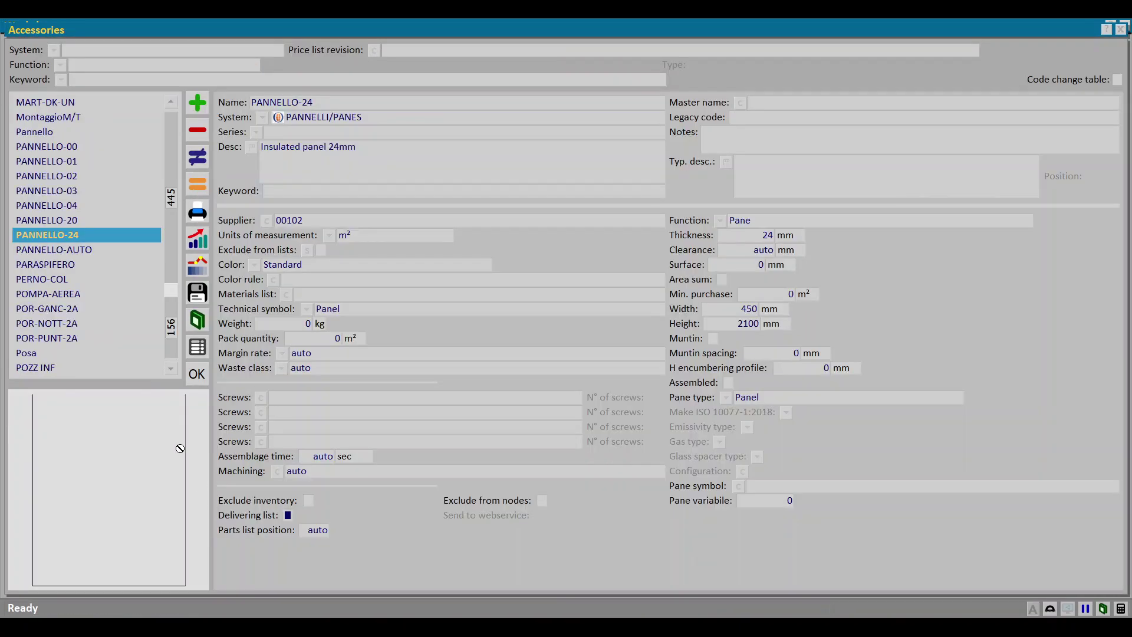
pyautogui.click(197, 157)
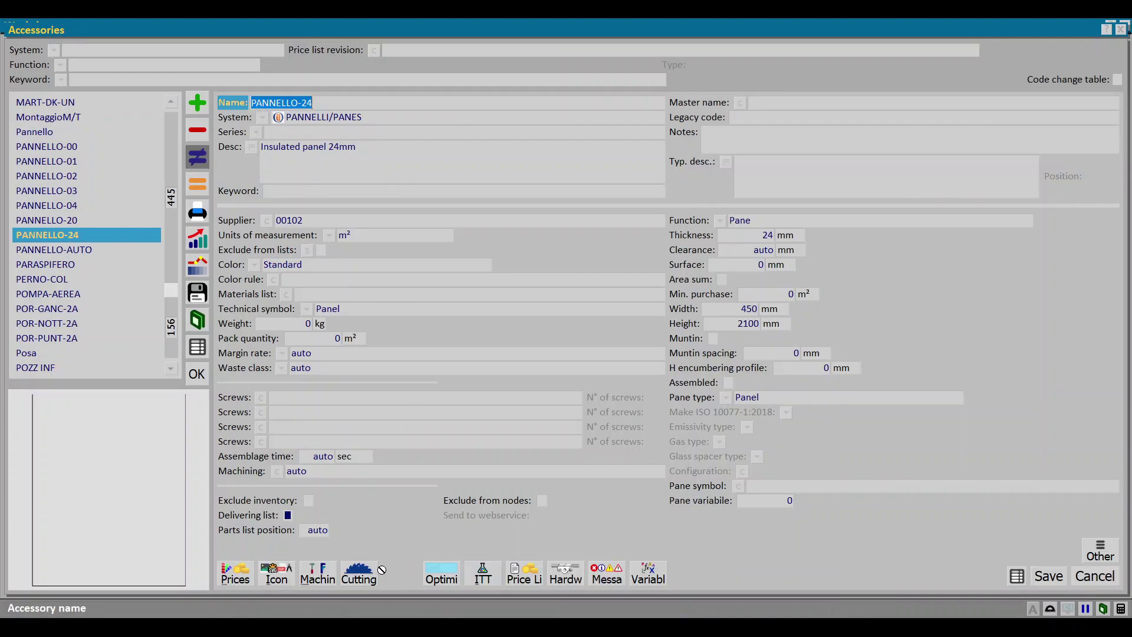
pyautogui.click(433, 579)
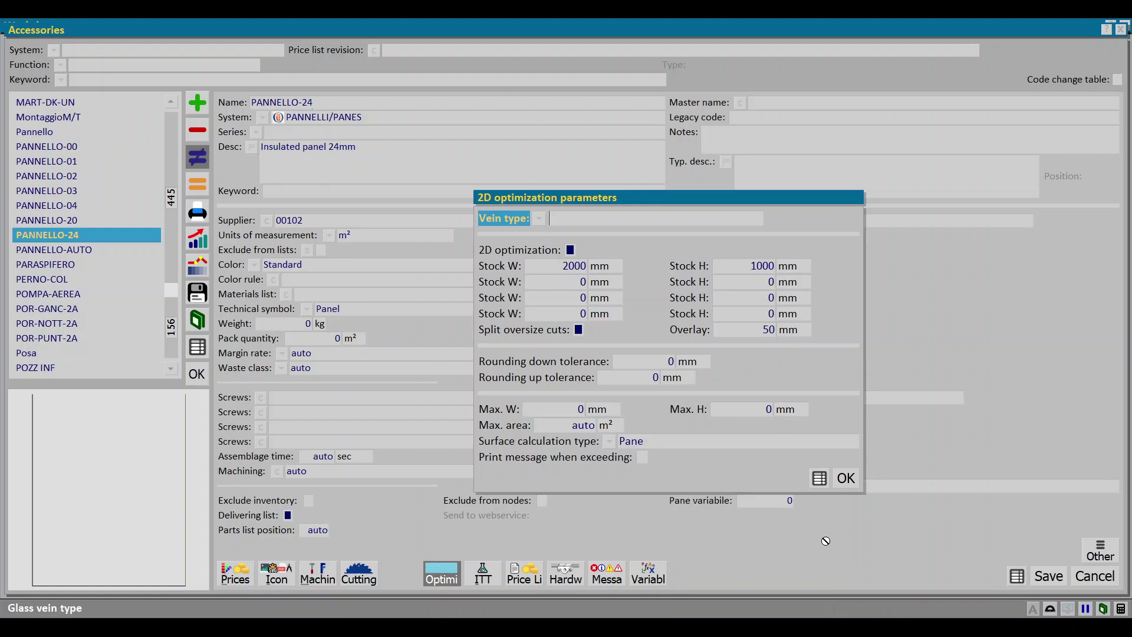
pyautogui.click(846, 478)
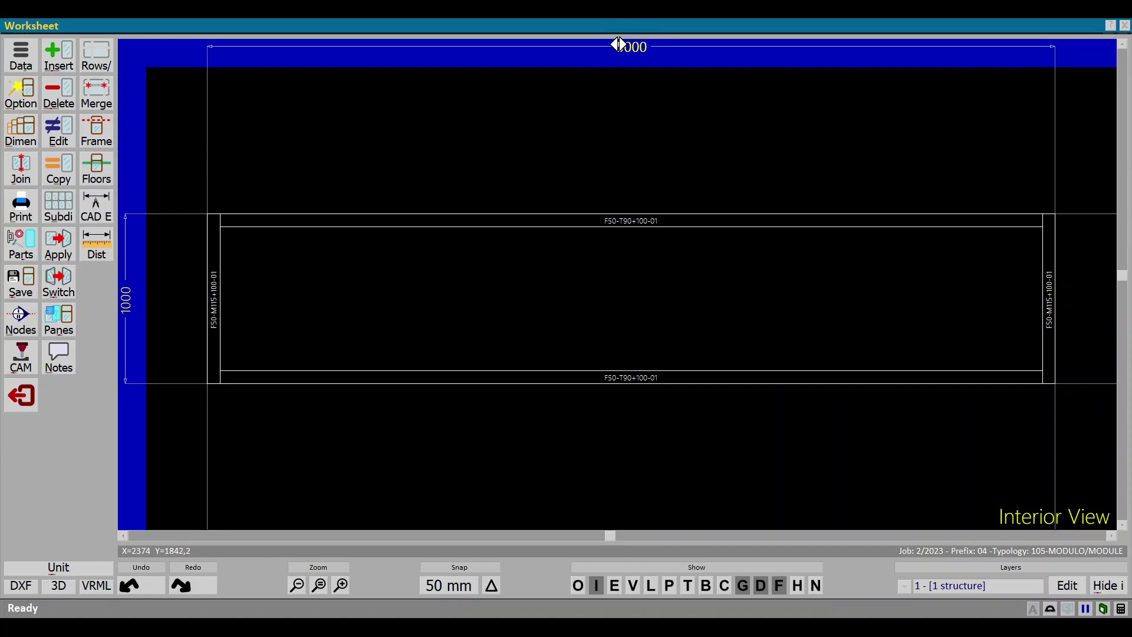
# Step: Leave the module worksheet without printing anything from it
pyautogui.click(20, 204)
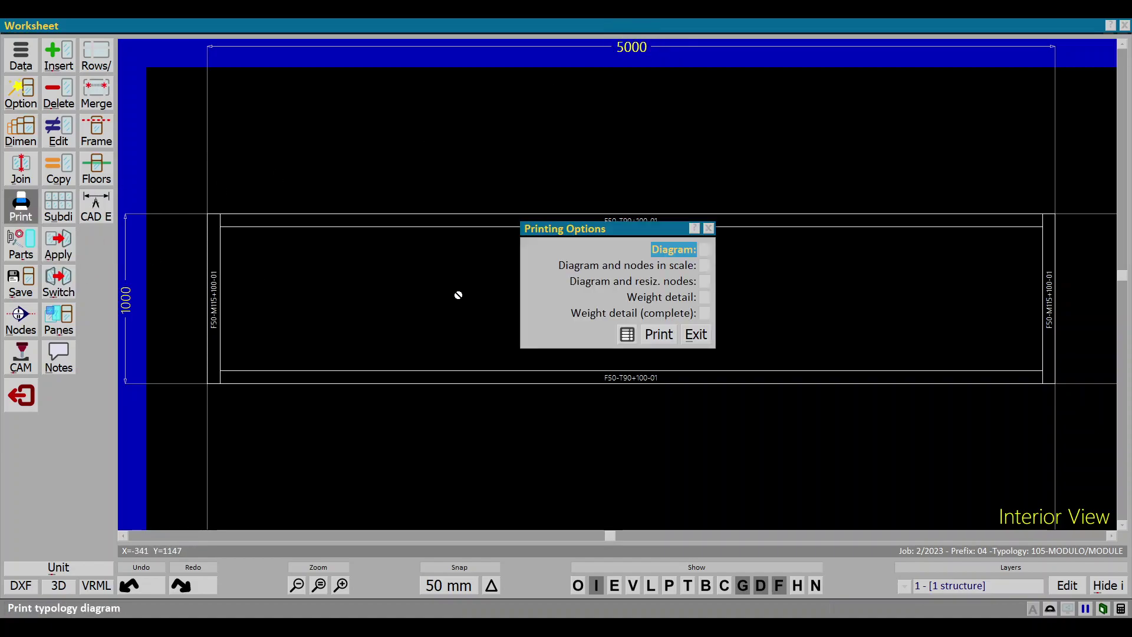
pyautogui.click(697, 335)
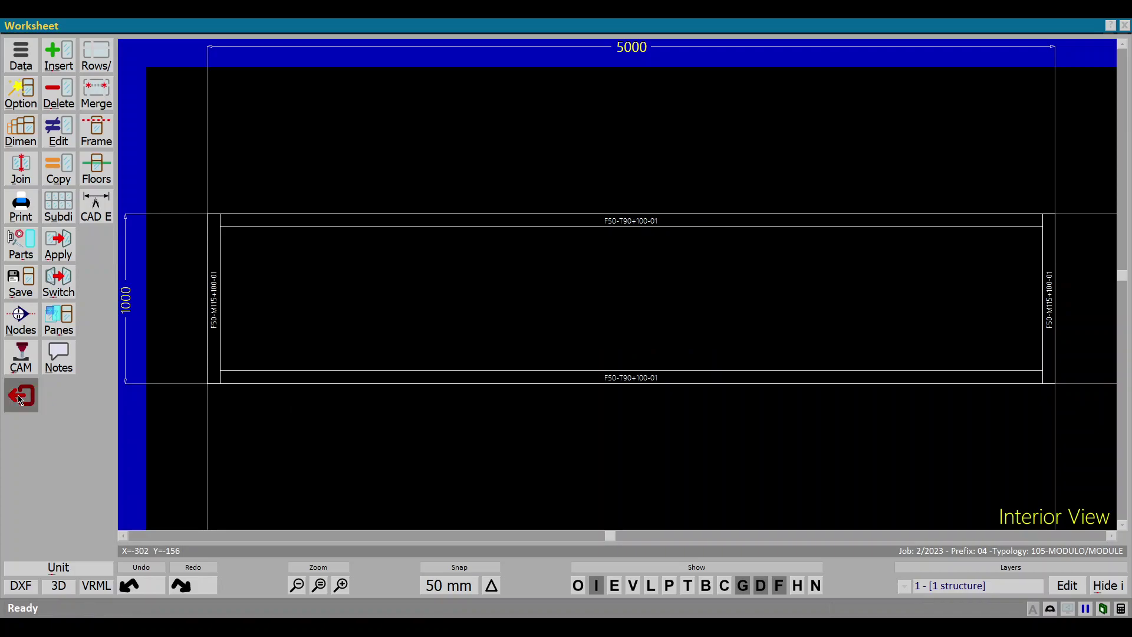
pyautogui.click(20, 394)
# Step: Print the job's 2D optimization report as a PDF
pyautogui.click(20, 281)
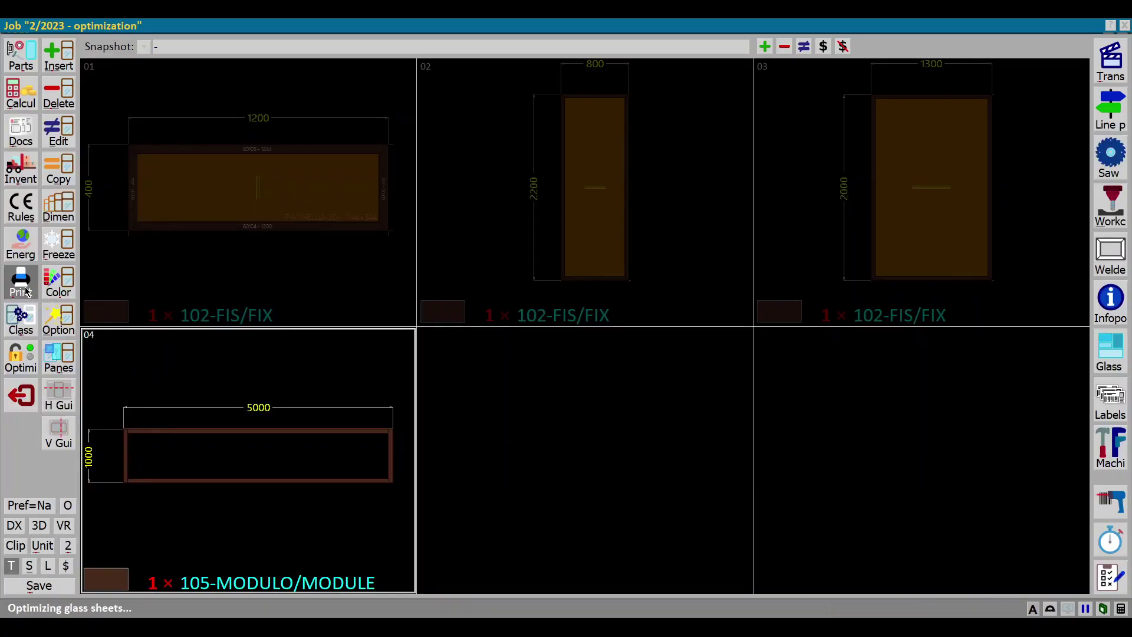
pyautogui.click(428, 281)
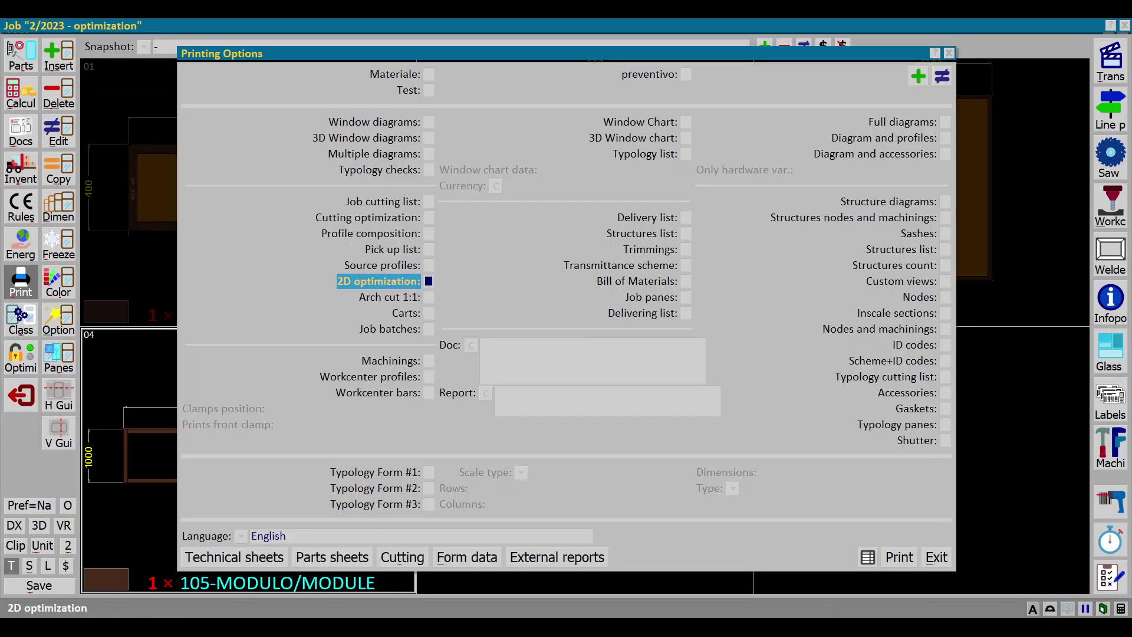
pyautogui.click(900, 557)
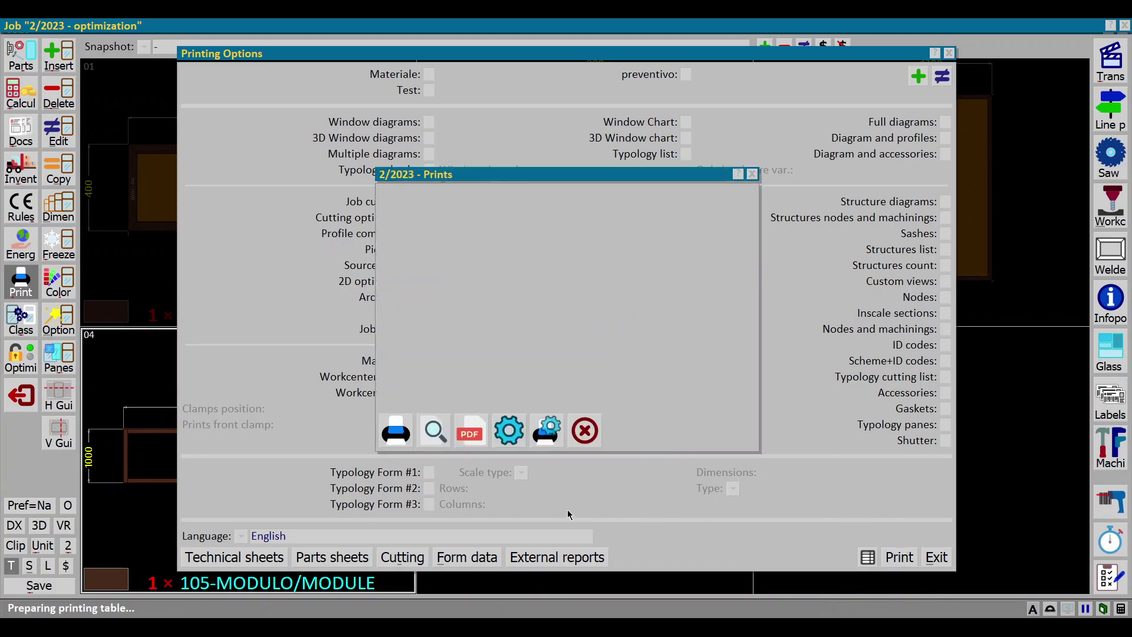
pyautogui.click(468, 431)
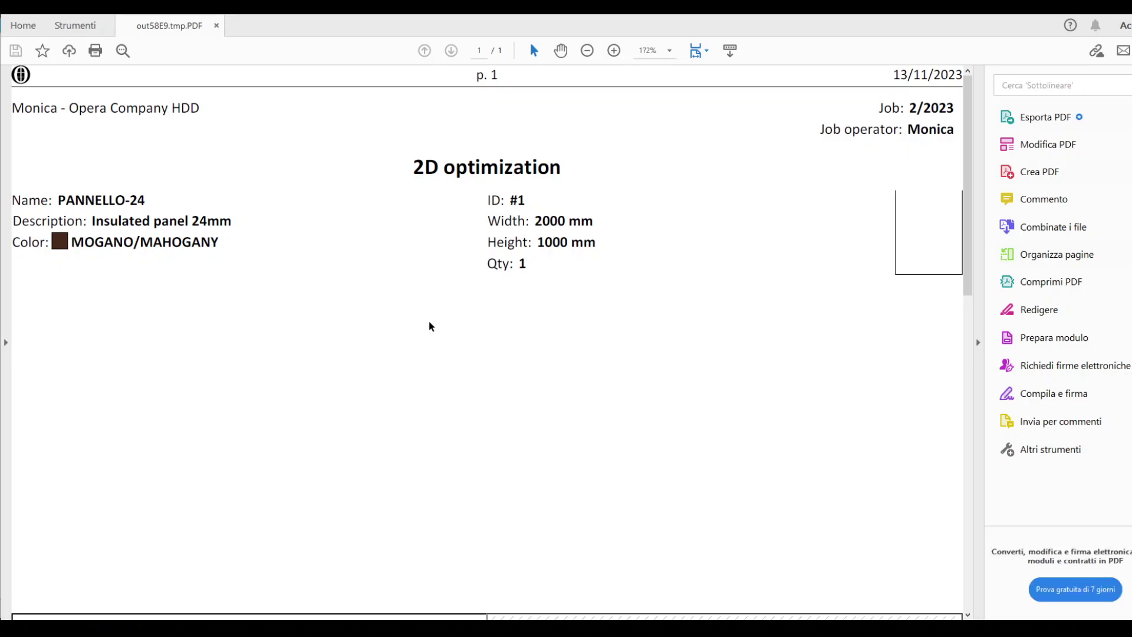
pyautogui.scroll(-1, 430, 326)
pyautogui.scroll(-2, 431, 326)
pyautogui.scroll(-1, 429, 327)
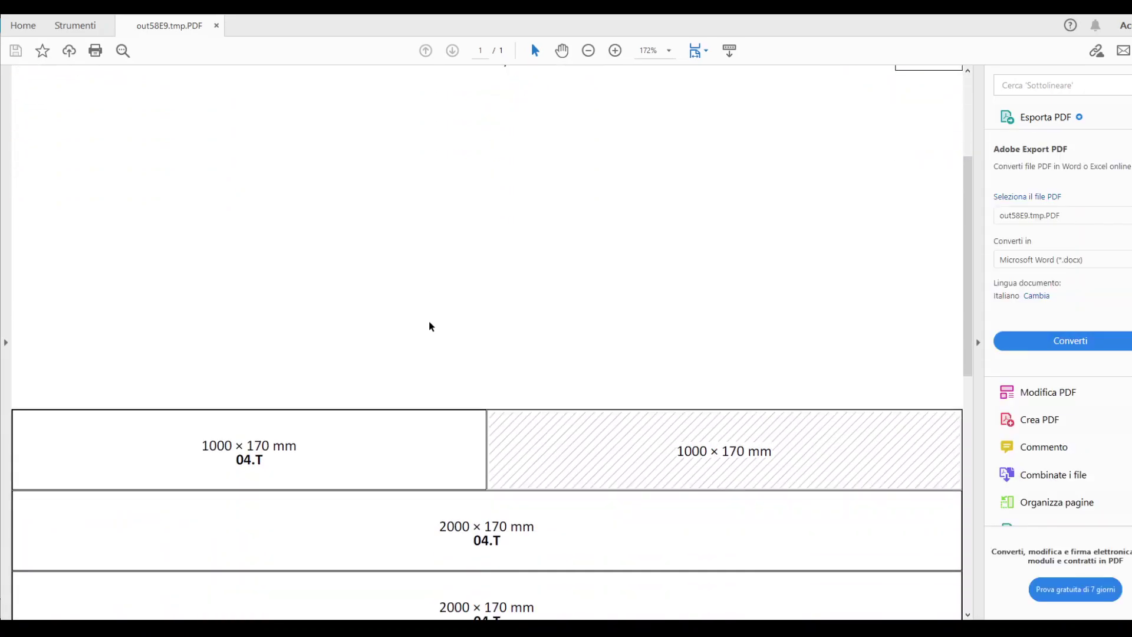
pyautogui.scroll(-2, 430, 327)
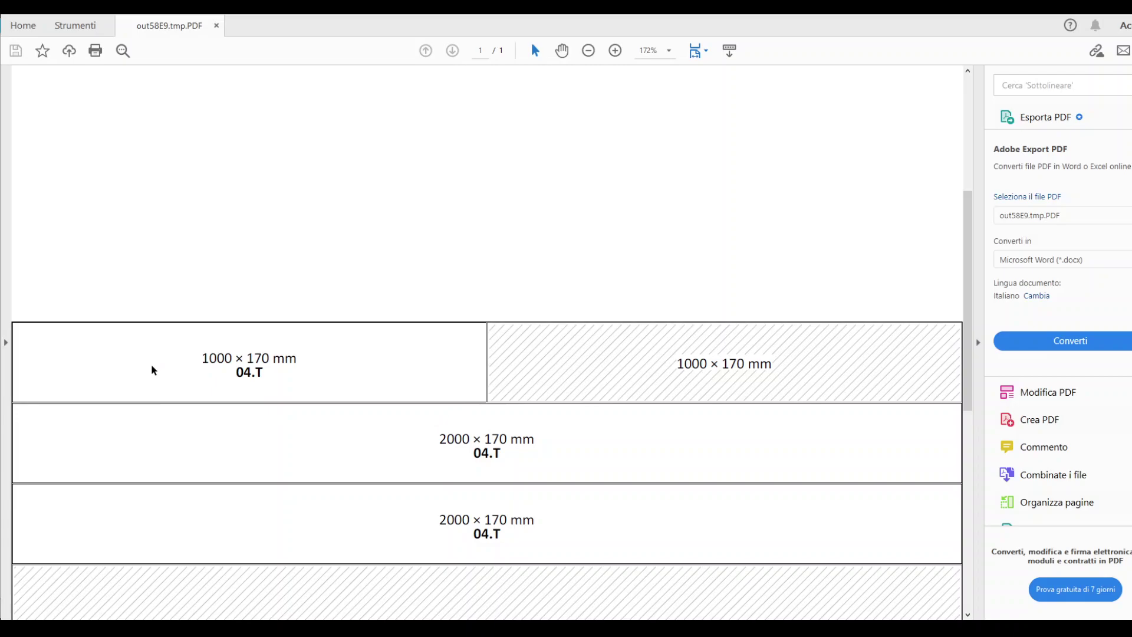
pyautogui.scroll(-2, 658, 387)
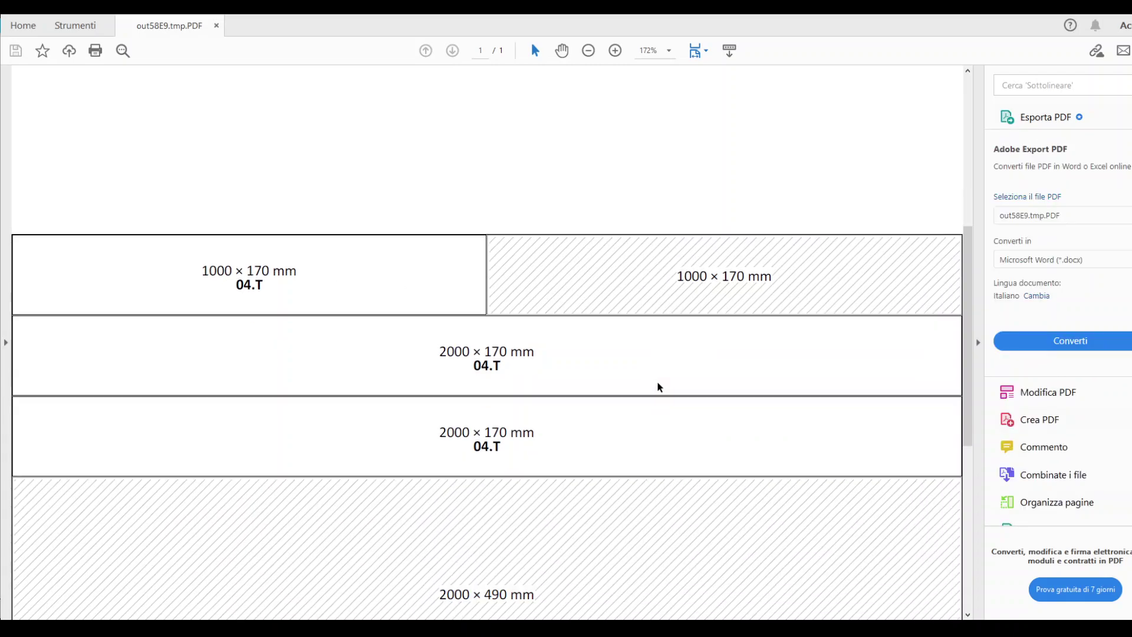
# Step: Fit the whole PANNELLO-24 cutting-layout page in view with Ctrl+0
pyautogui.hotkey('ctrl', '0')
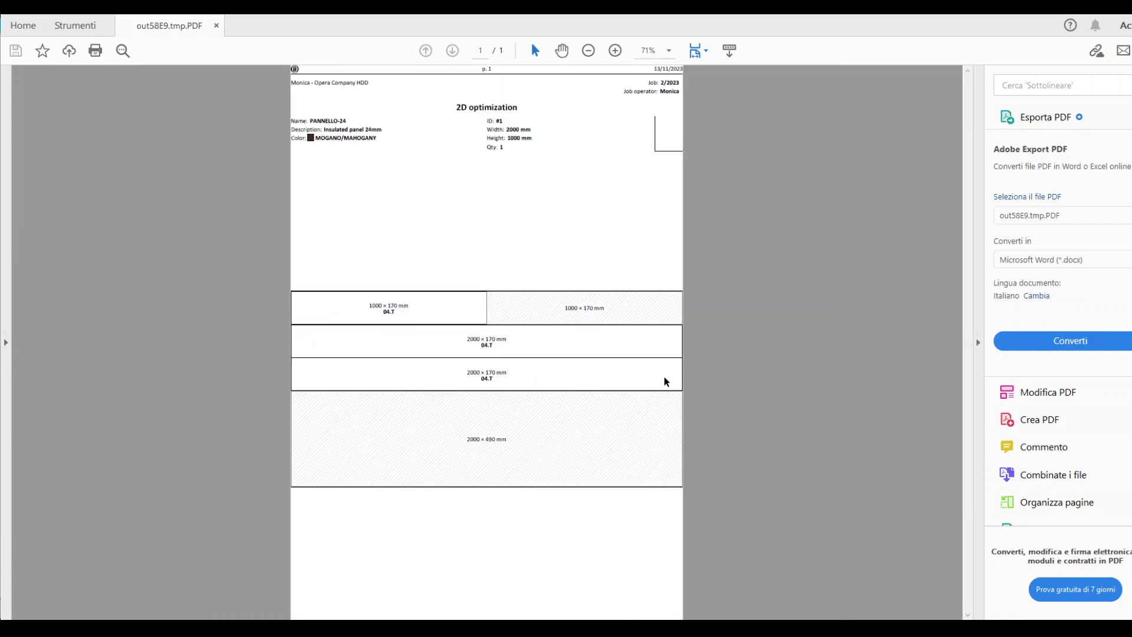